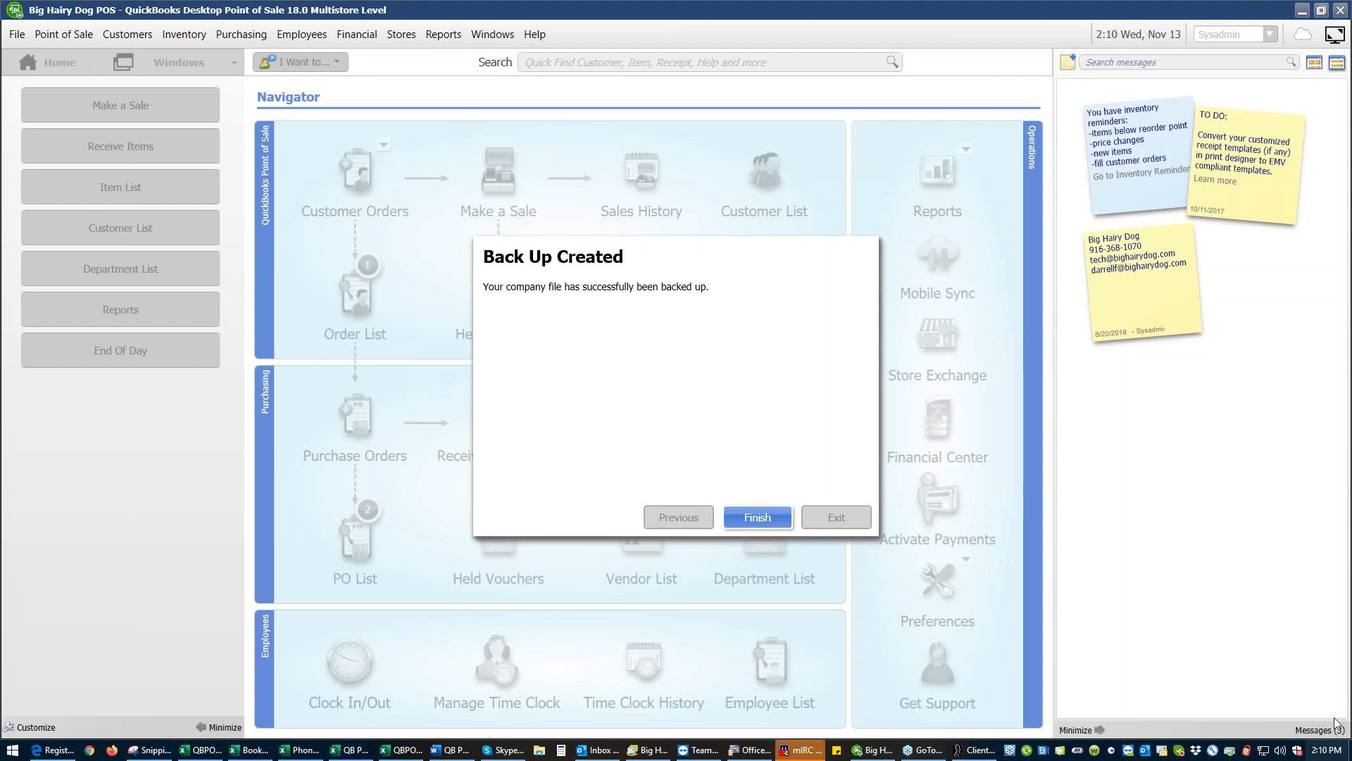
- Finish the company file backup and start a physical inventory for the RIV - Big Hairy Dog store
{"action": "left_click", "coordinate": [765, 526]}
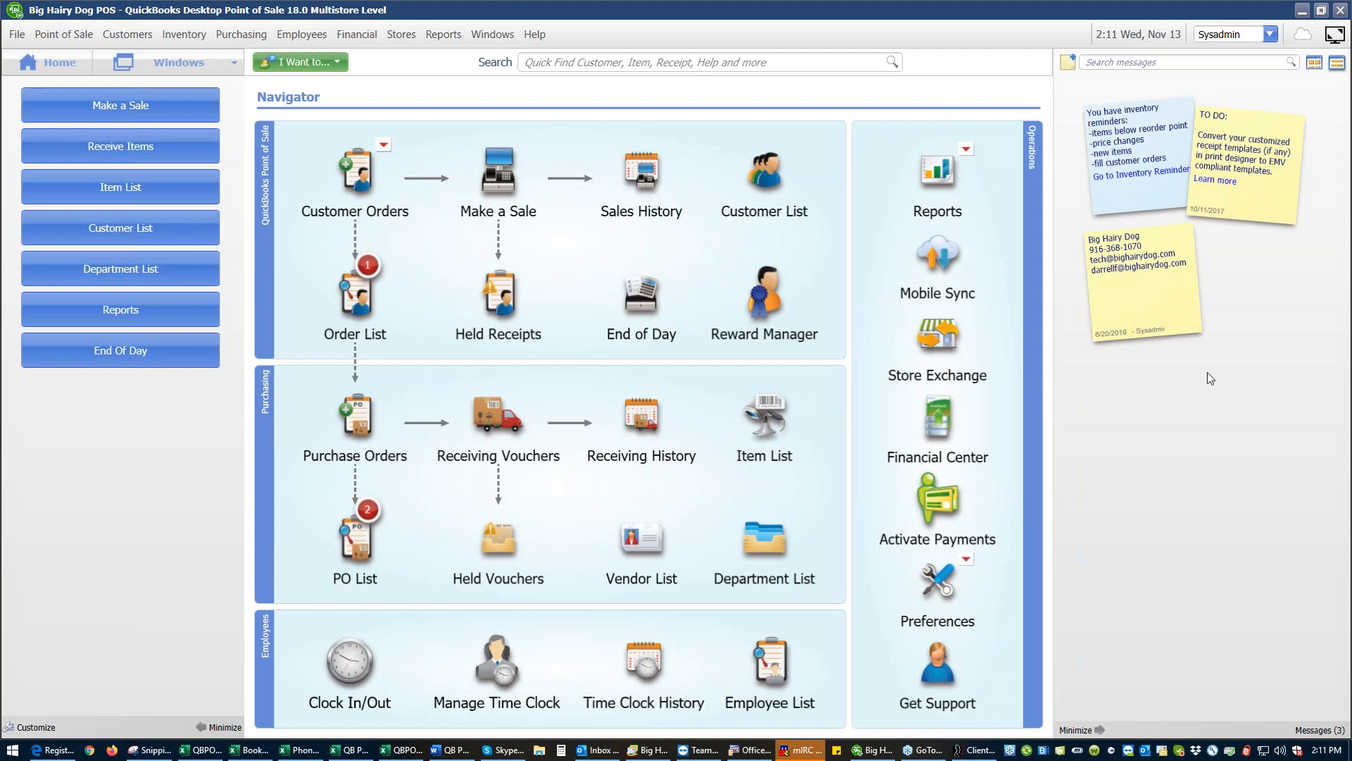
{"action": "left_click", "coordinate": [398, 35]}
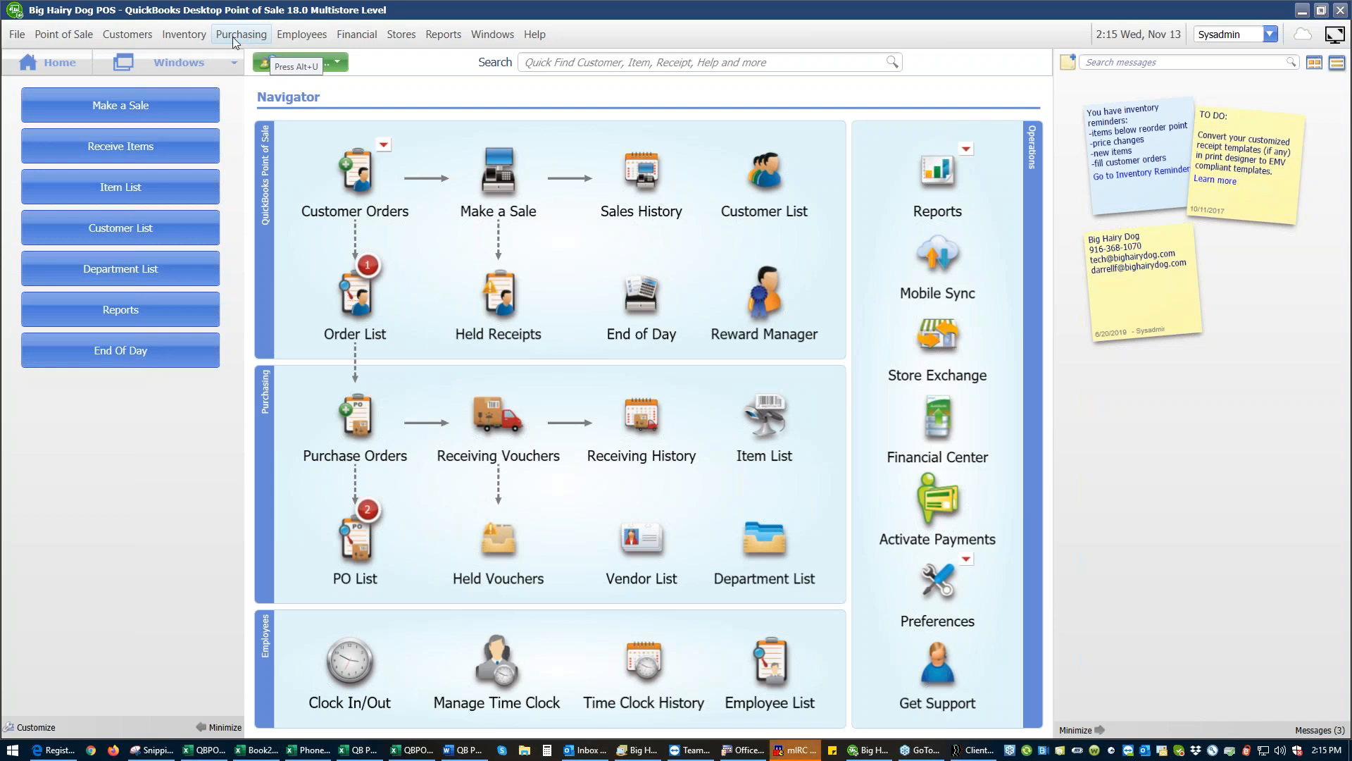
{"action": "left_click", "coordinate": [198, 35]}
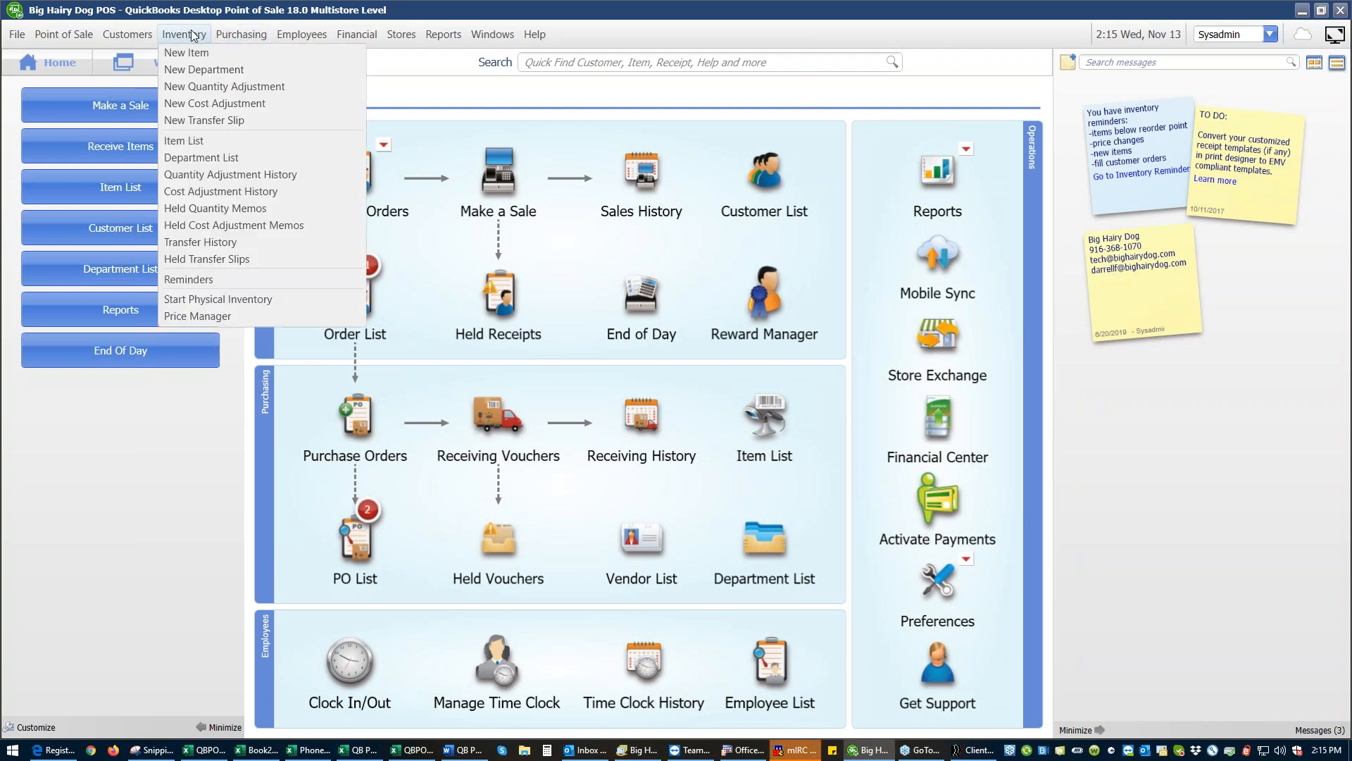
{"action": "left_click", "coordinate": [216, 299]}
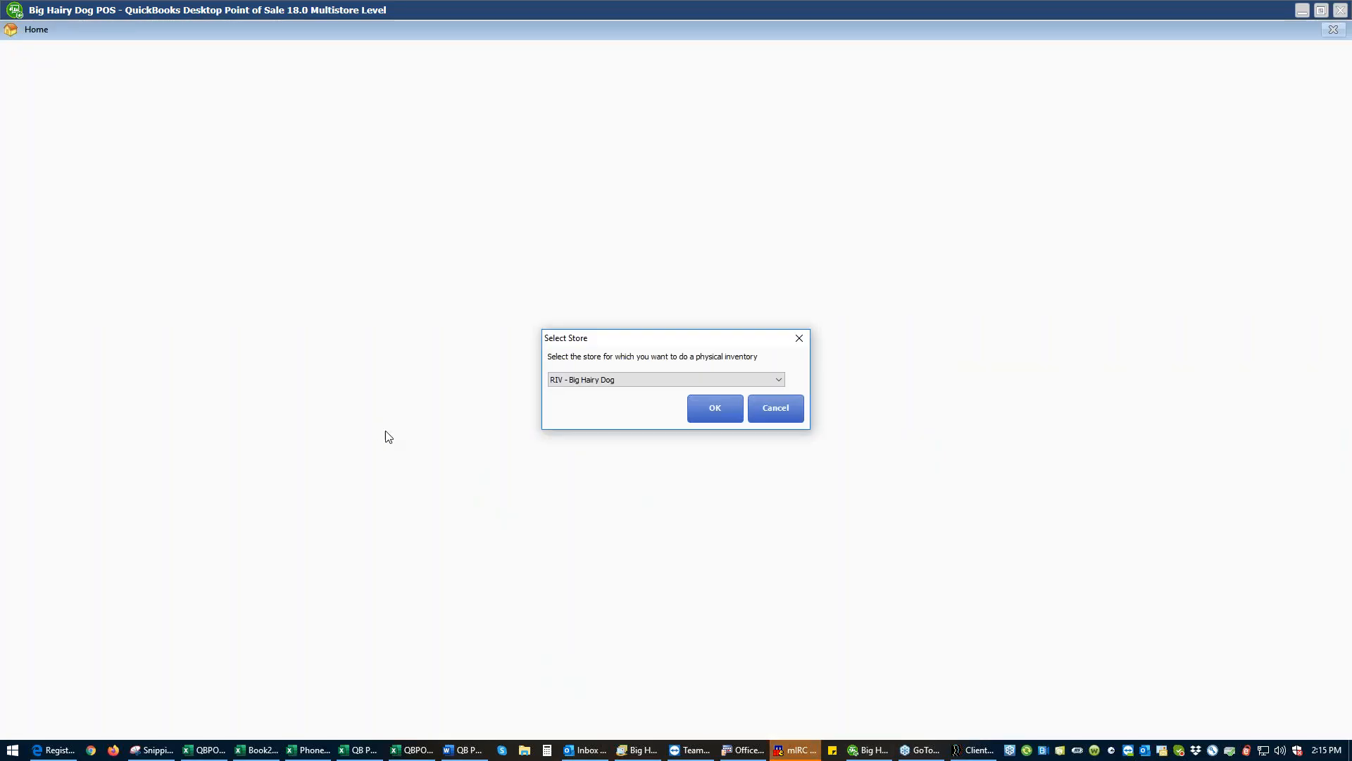
{"action": "left_click", "coordinate": [783, 384]}
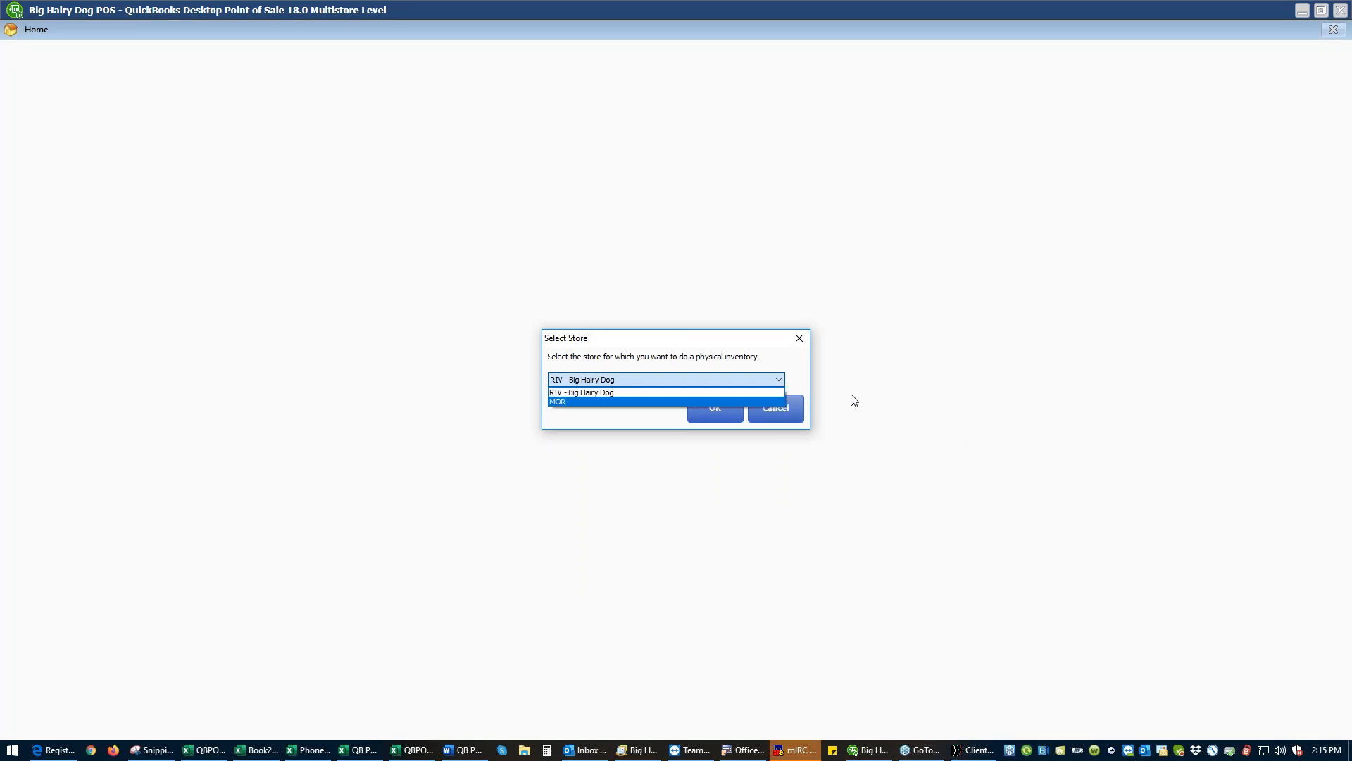
{"action": "left_click", "coordinate": [703, 395]}
{"action": "left_click", "coordinate": [735, 410]}
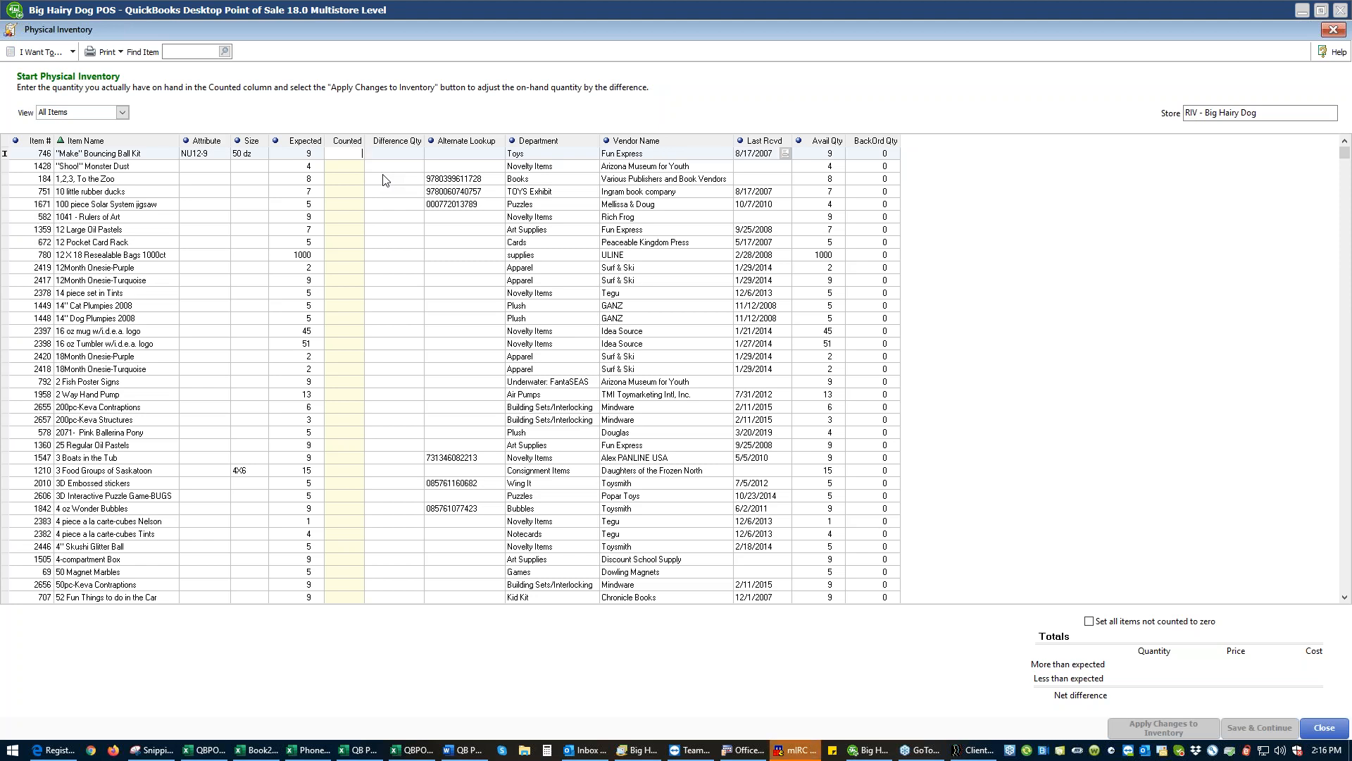
- Sort the physical inventory items by department and view the PI Worksheet report before closing it
{"action": "left_click", "coordinate": [512, 145]}
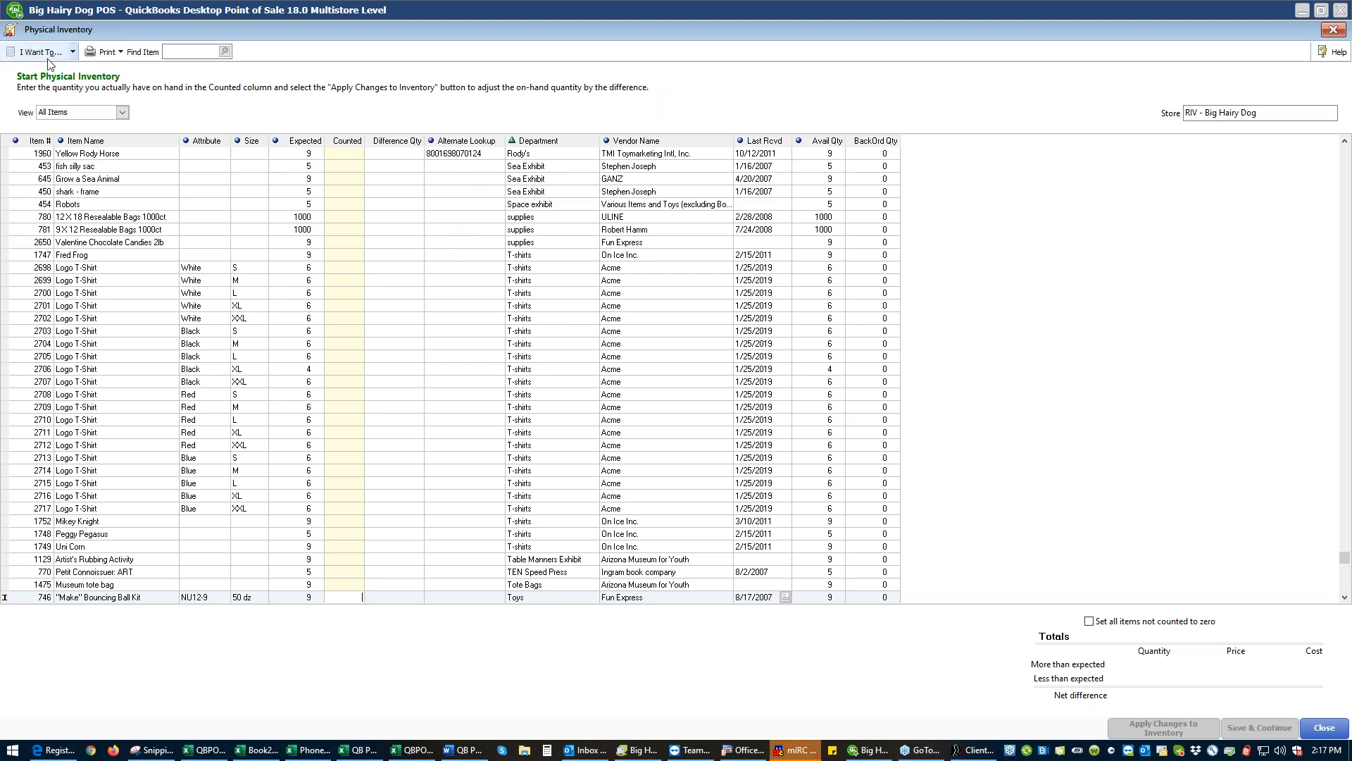
{"action": "left_click", "coordinate": [71, 53]}
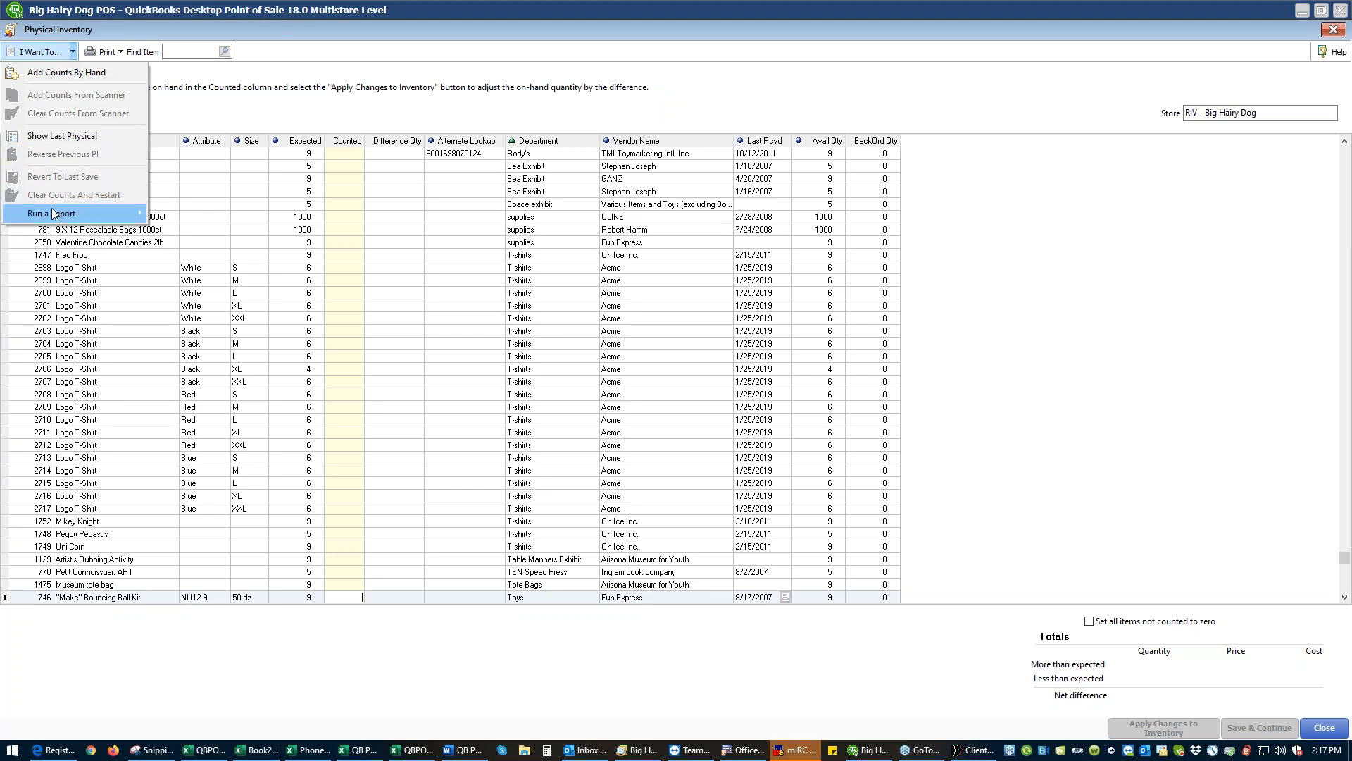
{"action": "mouse_move", "coordinate": [51, 219]}
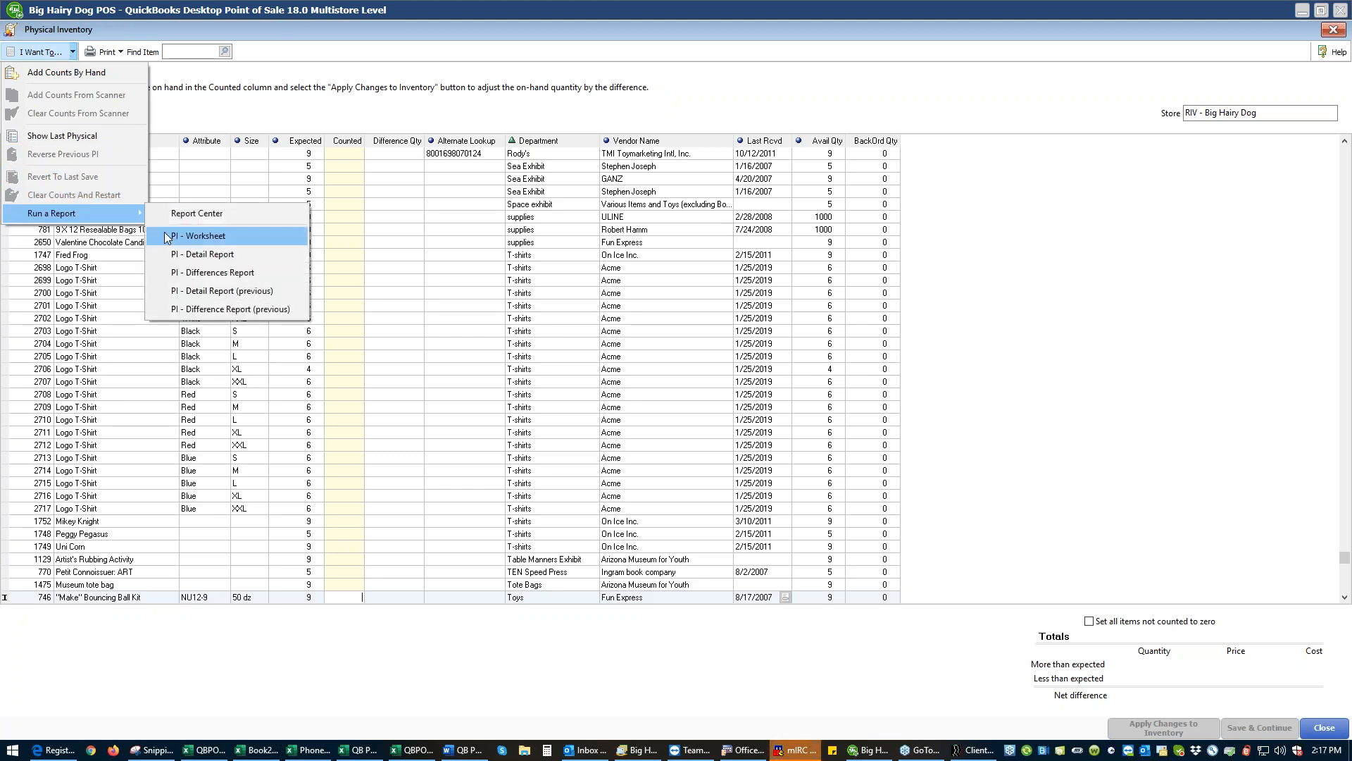
{"action": "left_click", "coordinate": [196, 235]}
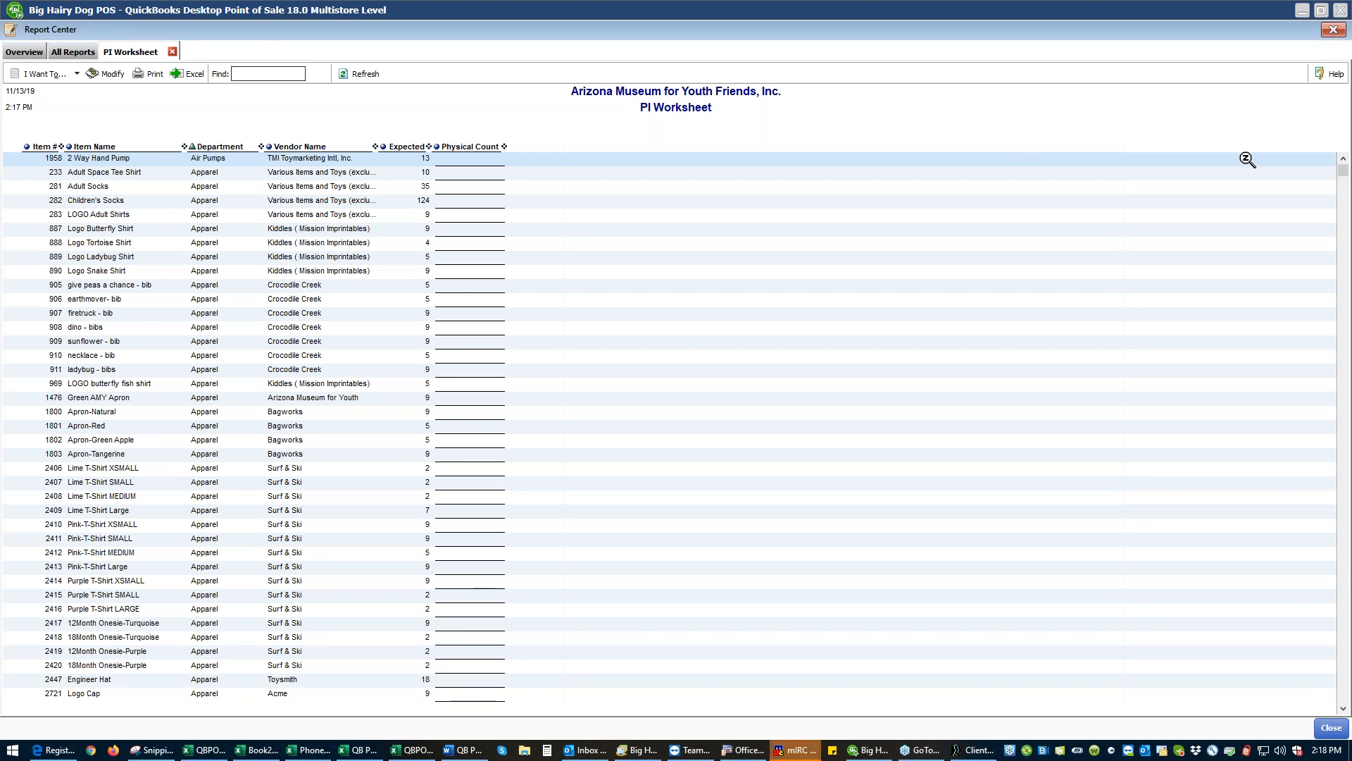
{"action": "left_click", "coordinate": [1331, 728]}
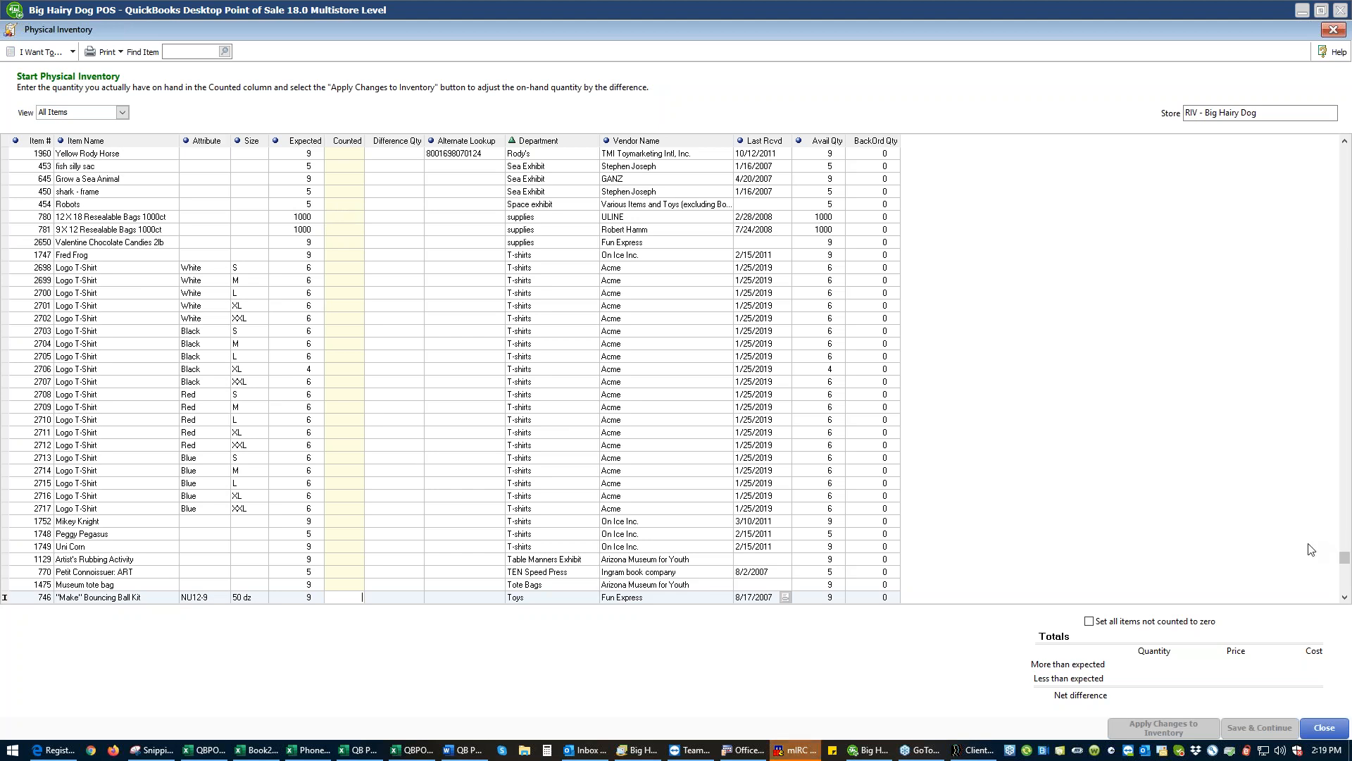
- Enter counted quantities of 13, 2, 9 and 2 for the first four items of the physical inventory list
{"action": "left_click_drag", "start_coordinate": [1345, 558], "coordinate": [1345, 152]}
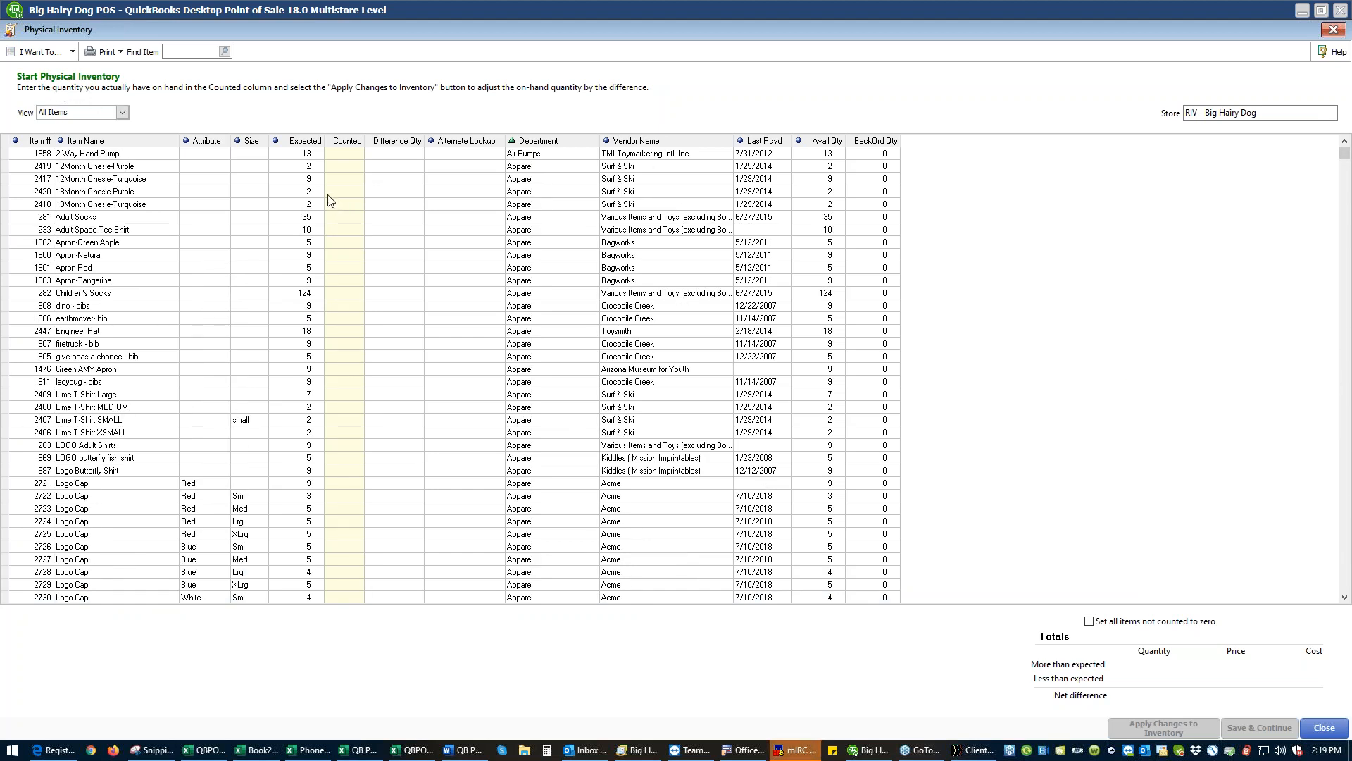
{"action": "left_click", "coordinate": [347, 158]}
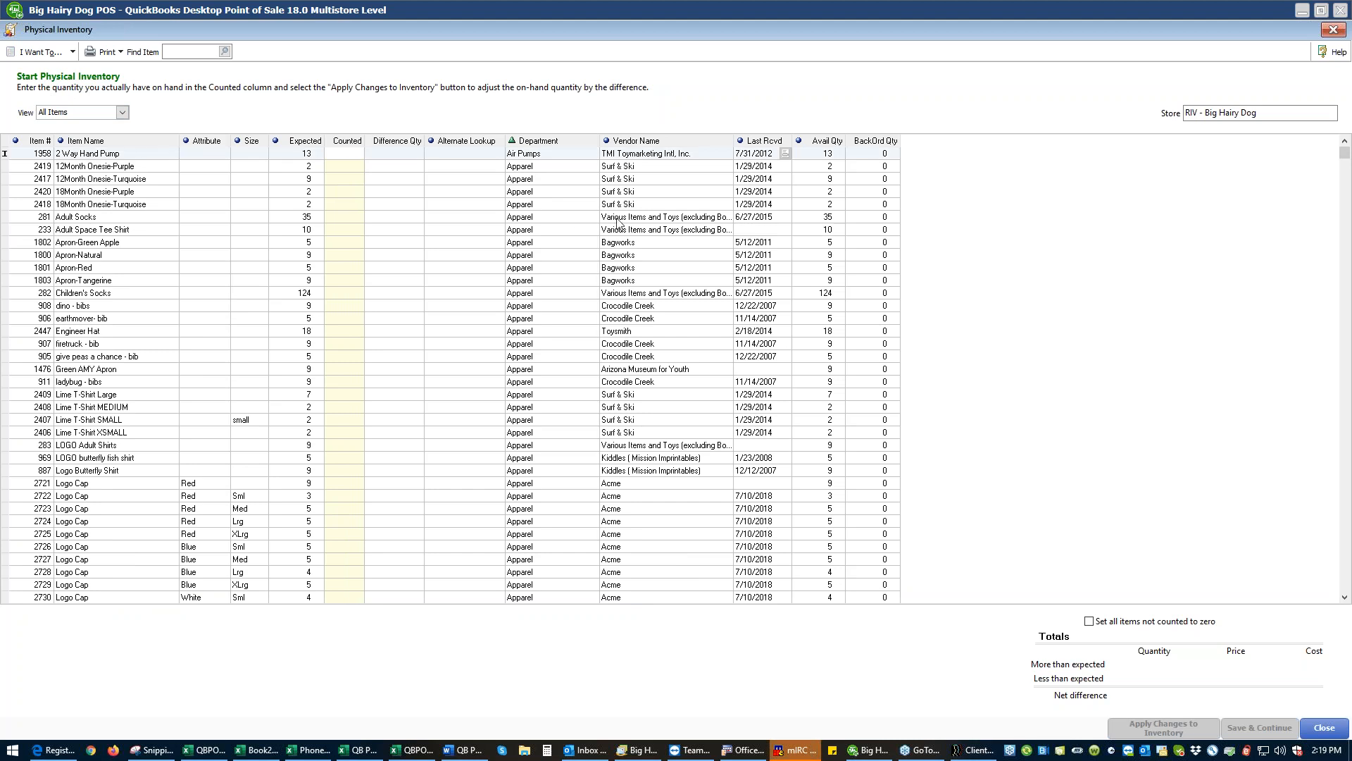
{"action": "type", "text": "13"}
{"action": "key", "text": "Return"}
{"action": "key", "text": "Return"}
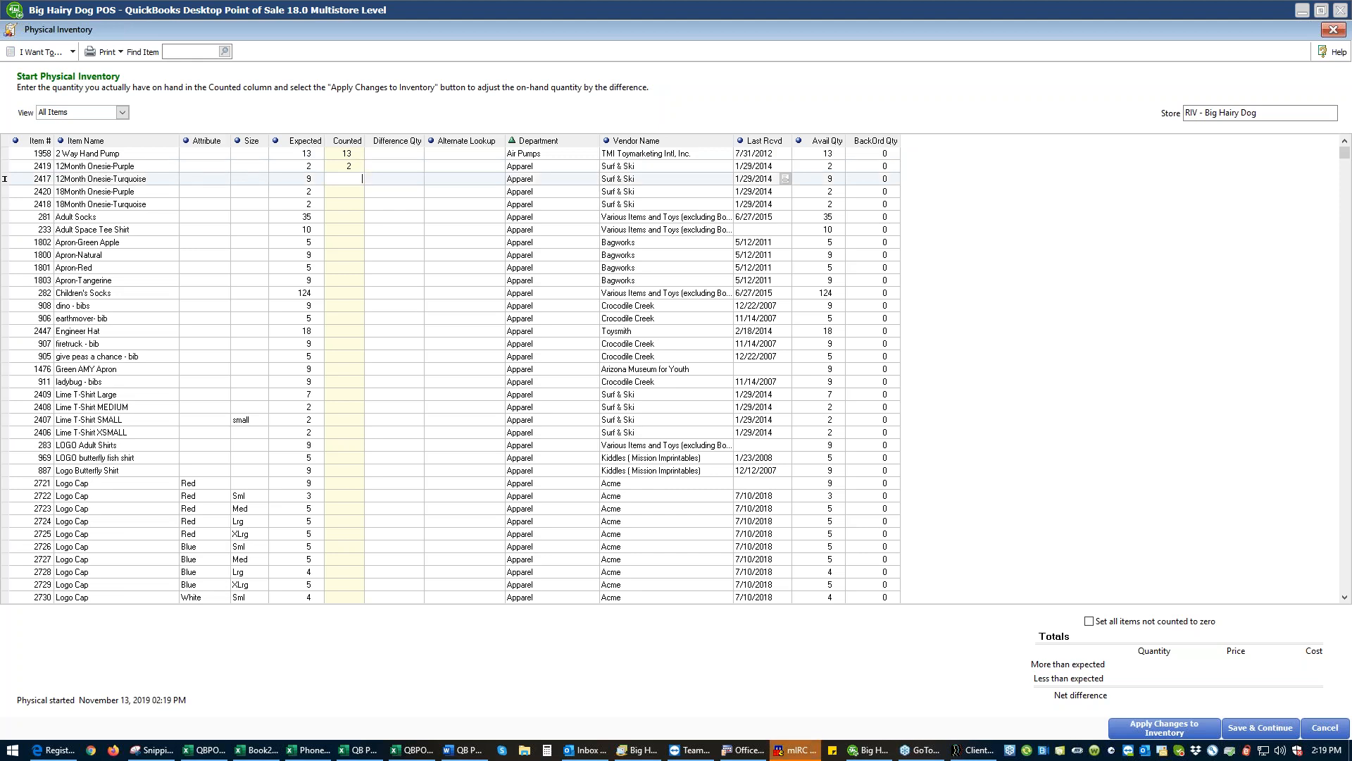
{"action": "type", "text": "9"}
{"action": "key", "text": "Return"}
{"action": "type", "text": "2"}
{"action": "key", "text": "Return"}
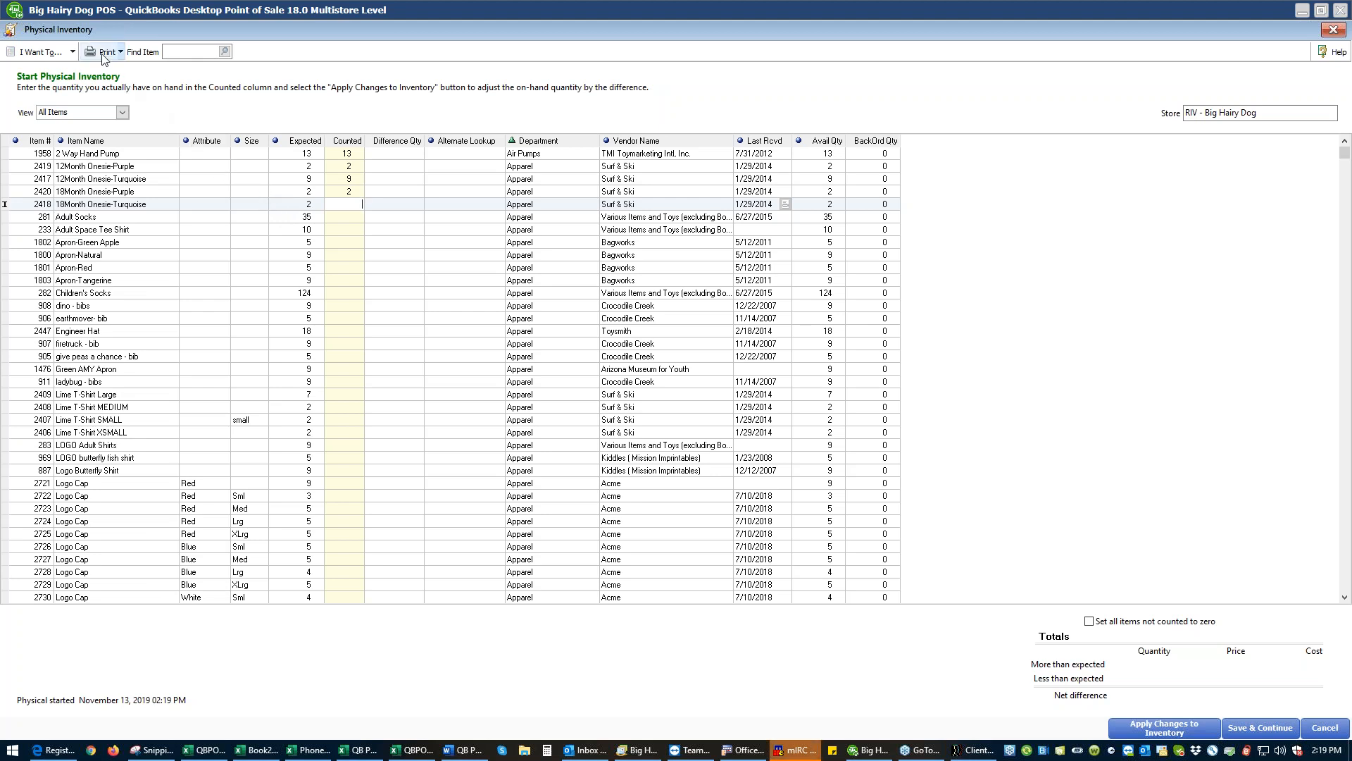
- Add a count by hand for item 2418 with a quantity of 2
{"action": "left_click", "coordinate": [74, 52]}
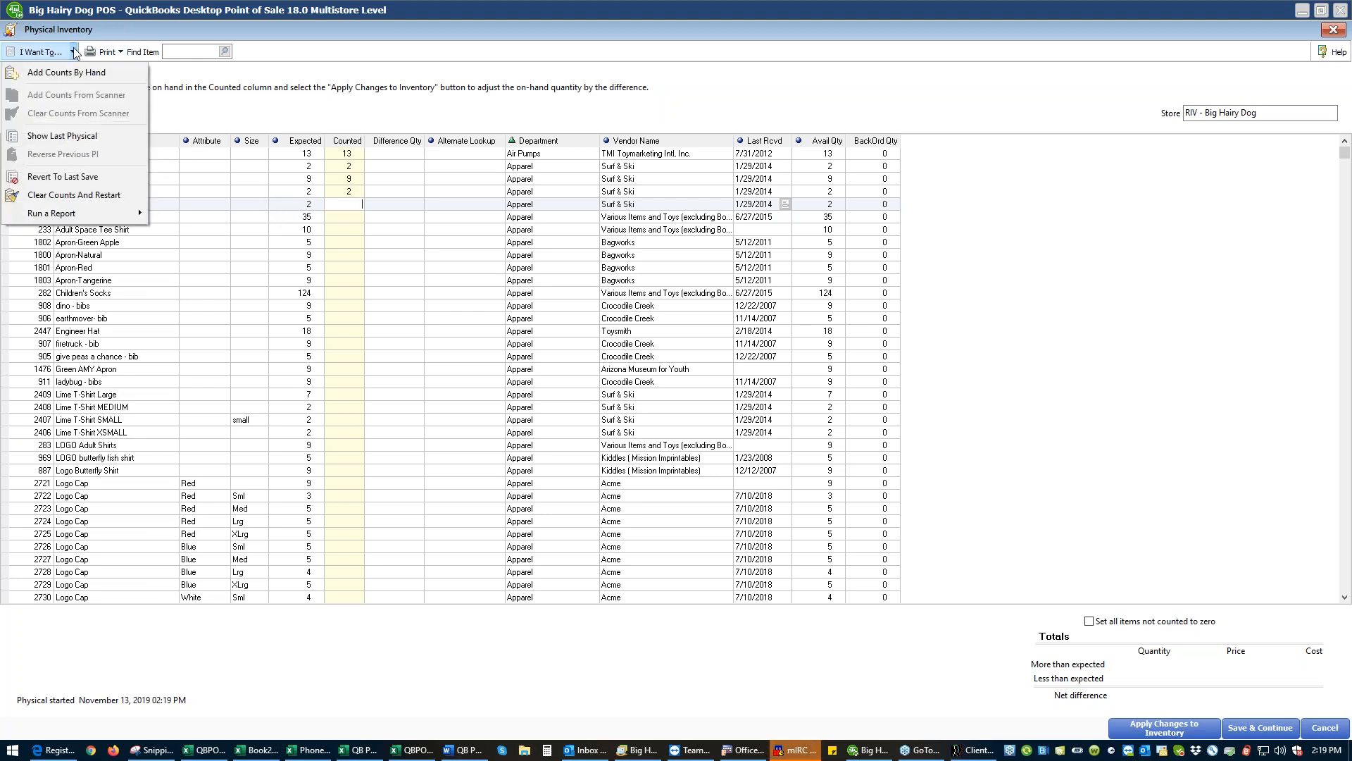
{"action": "left_click", "coordinate": [68, 73]}
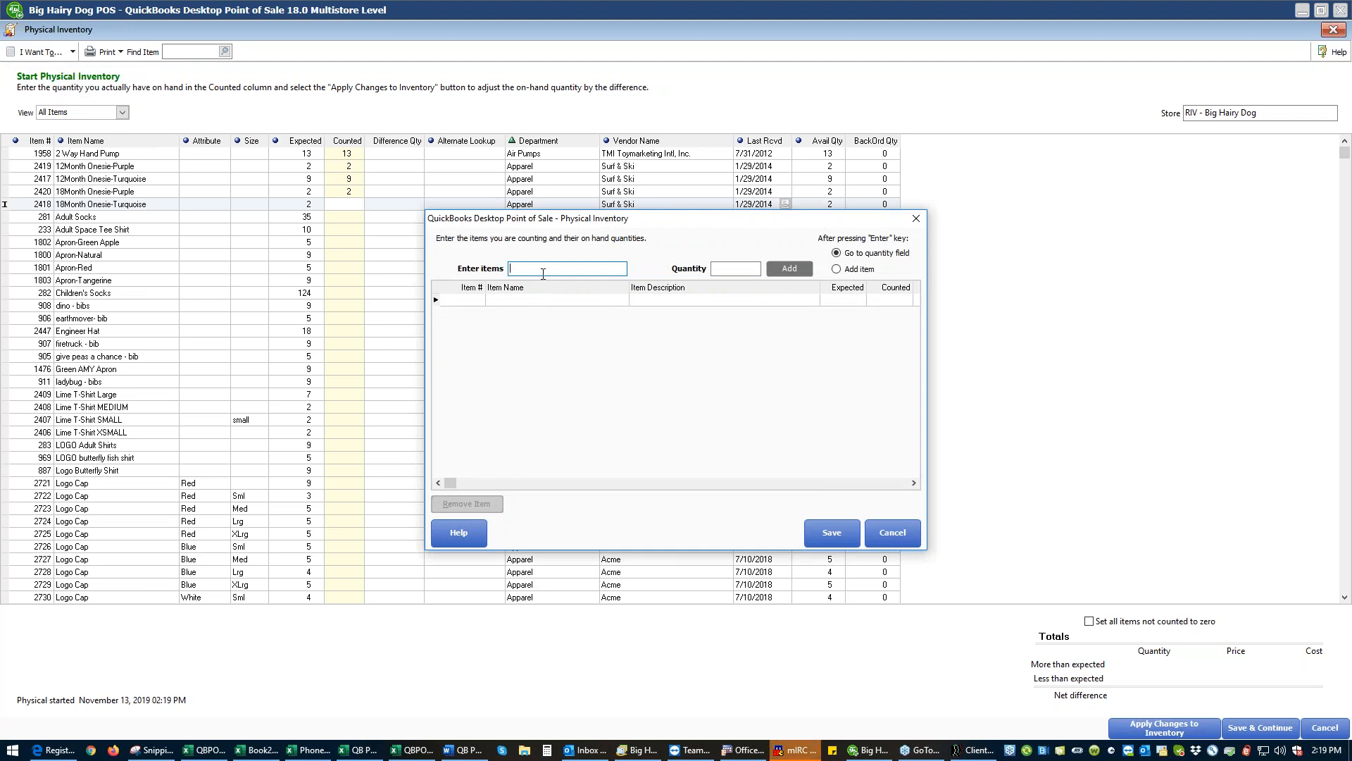
{"action": "type", "text": "8"}
{"action": "key", "text": "Return"}
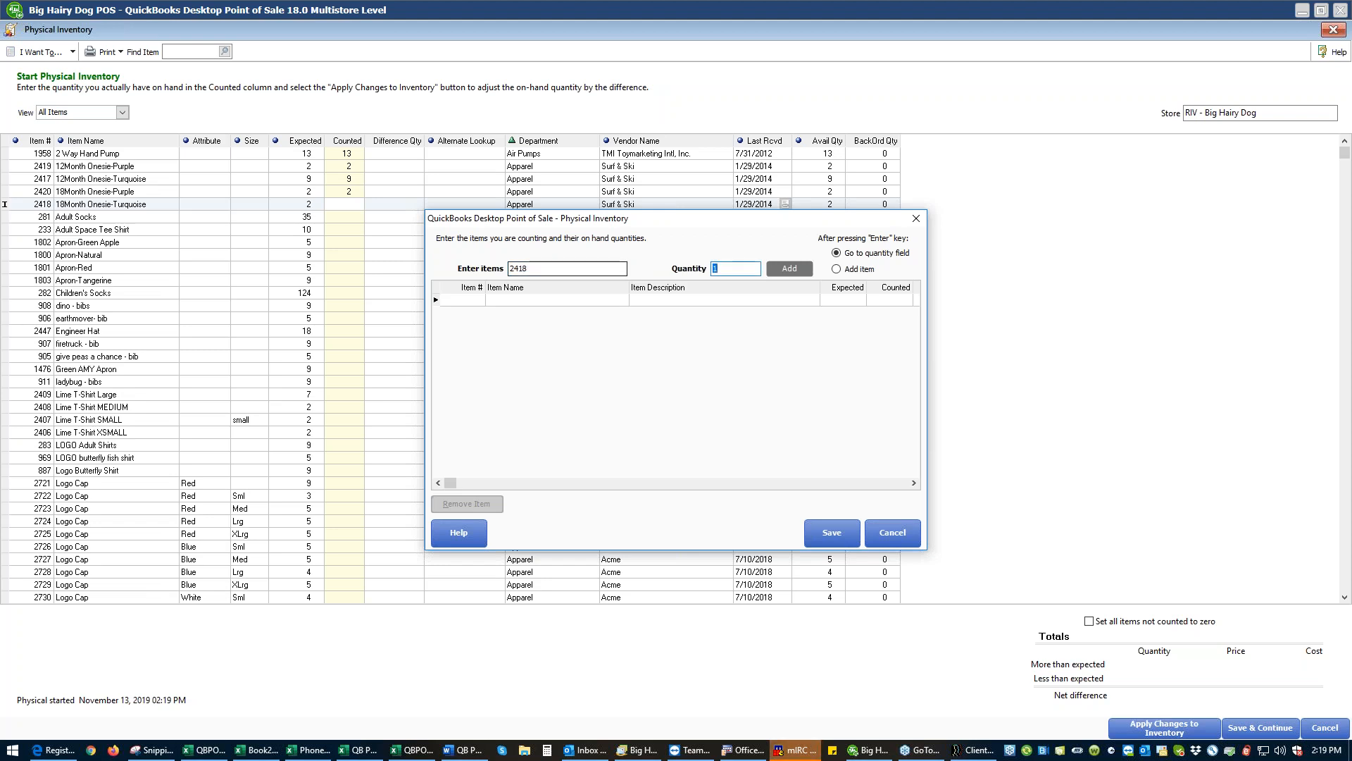
{"action": "key", "text": "Return"}
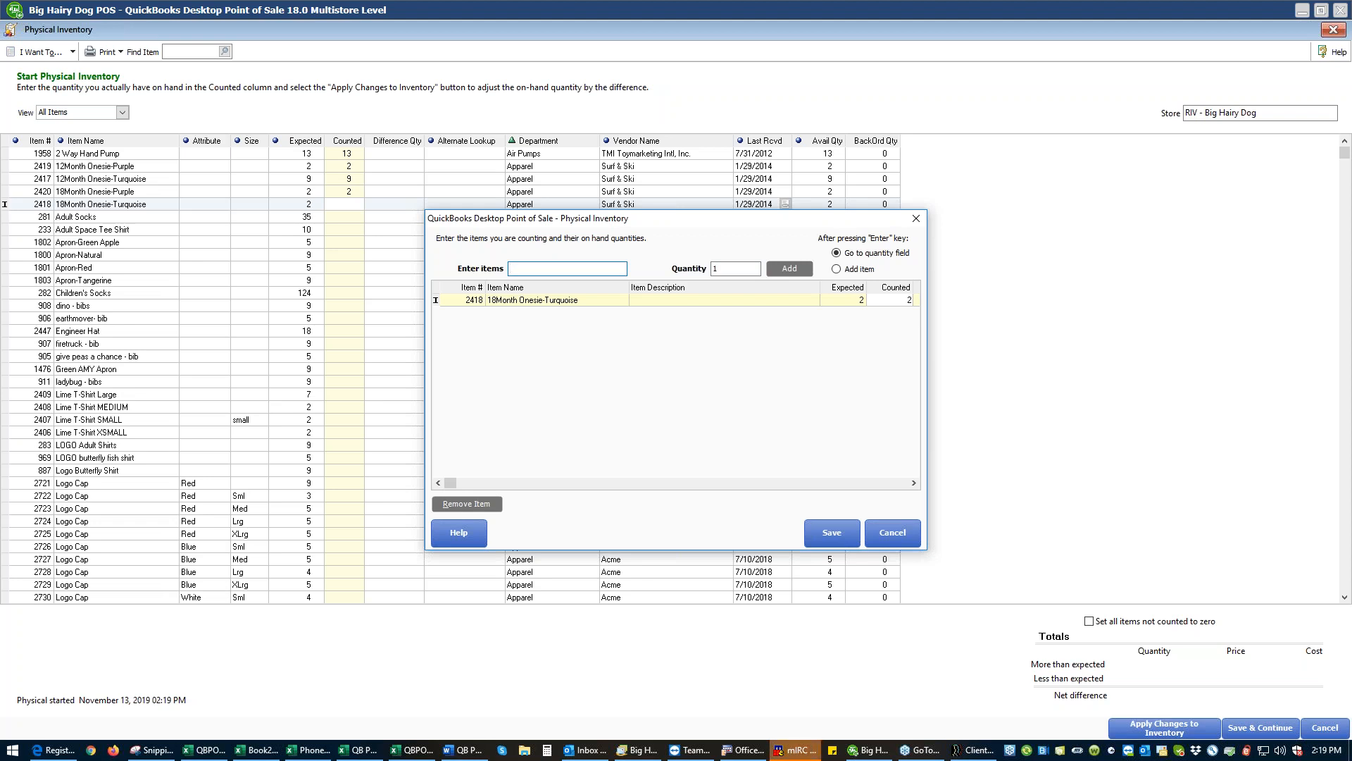
- Add hand counts of 2 for item 281 and 4 for item 233, and save the hand-entered counts
{"action": "type", "text": "281"}
{"action": "key", "text": "Return"}
{"action": "type", "text": "2"}
{"action": "key", "text": "Return"}
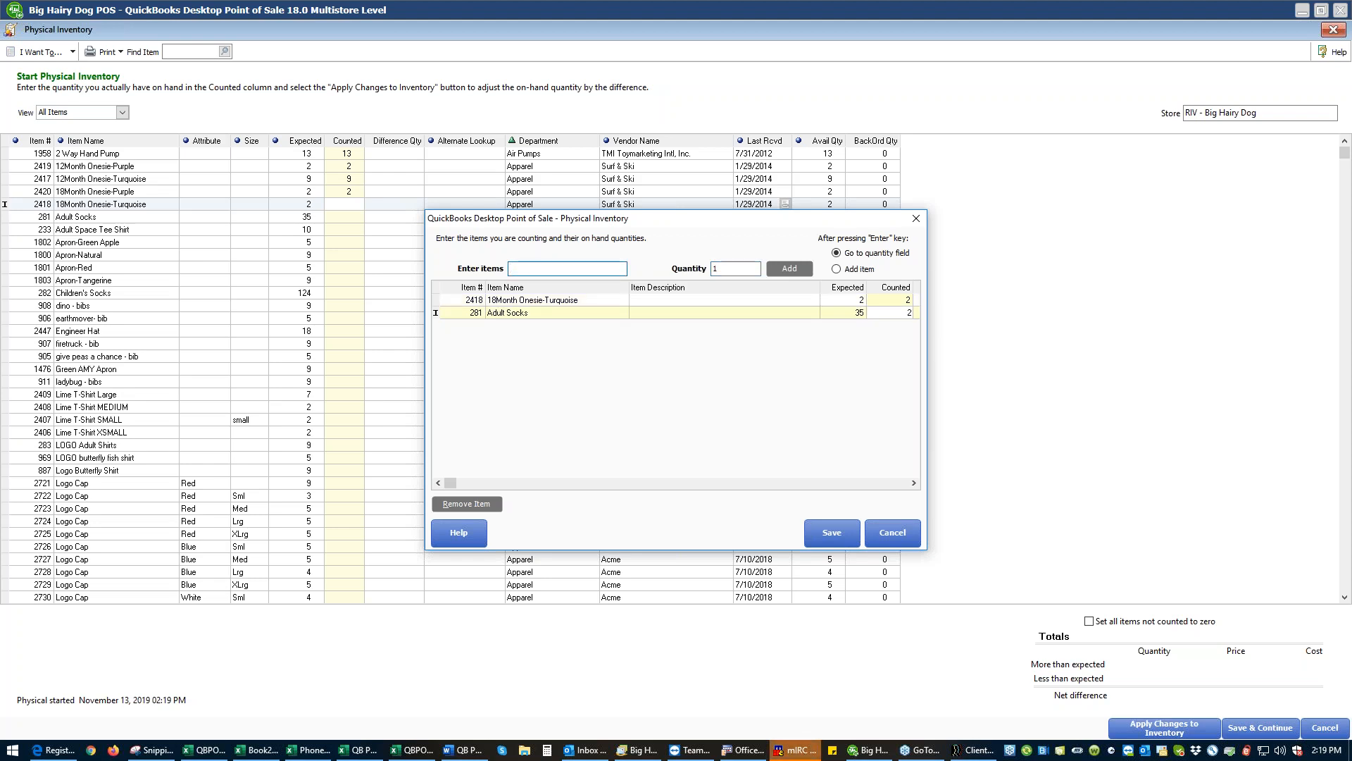
{"action": "type", "text": "233"}
{"action": "key", "text": "Return"}
{"action": "key", "text": "Return"}
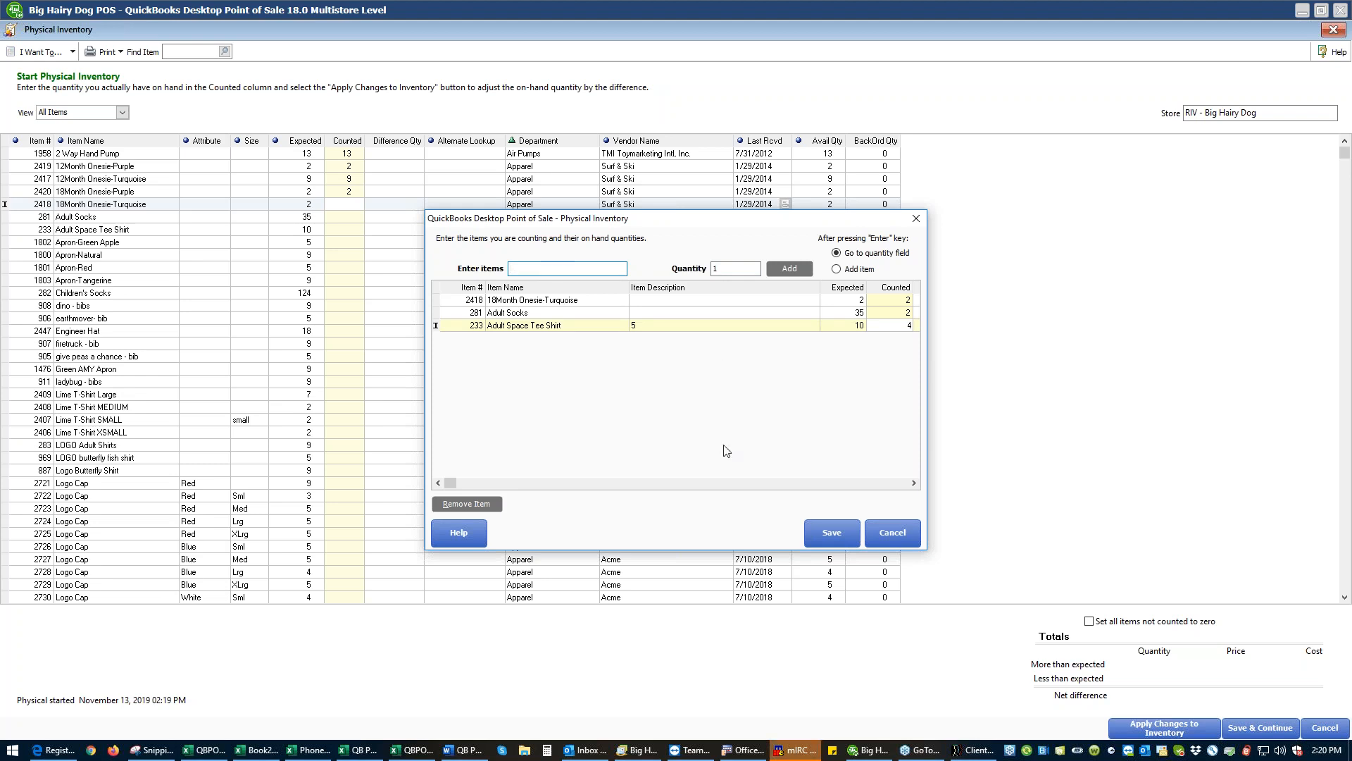
{"action": "left_click", "coordinate": [817, 535]}
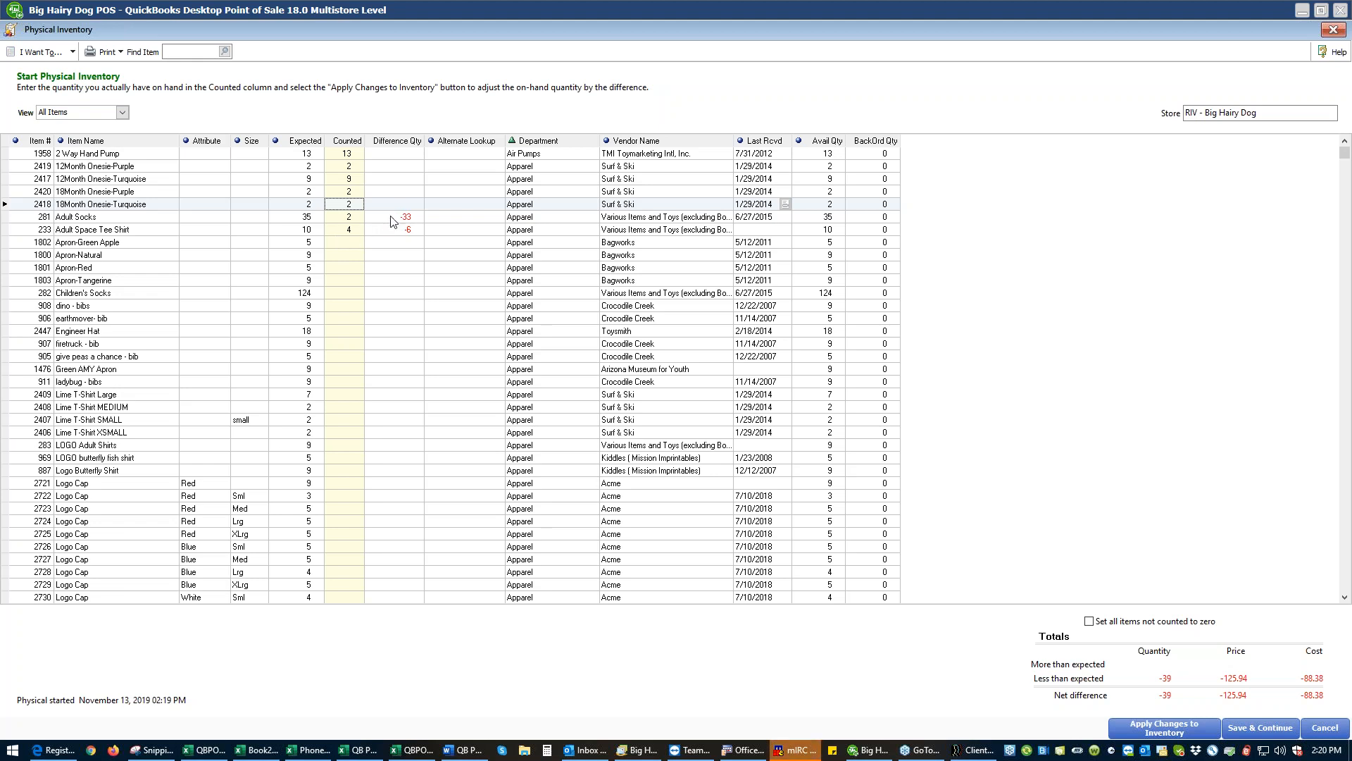
- Set the counted quantity to 24 for Adult Socks and 11 for Adult Space Tee Shirt
{"action": "left_click", "coordinate": [360, 218]}
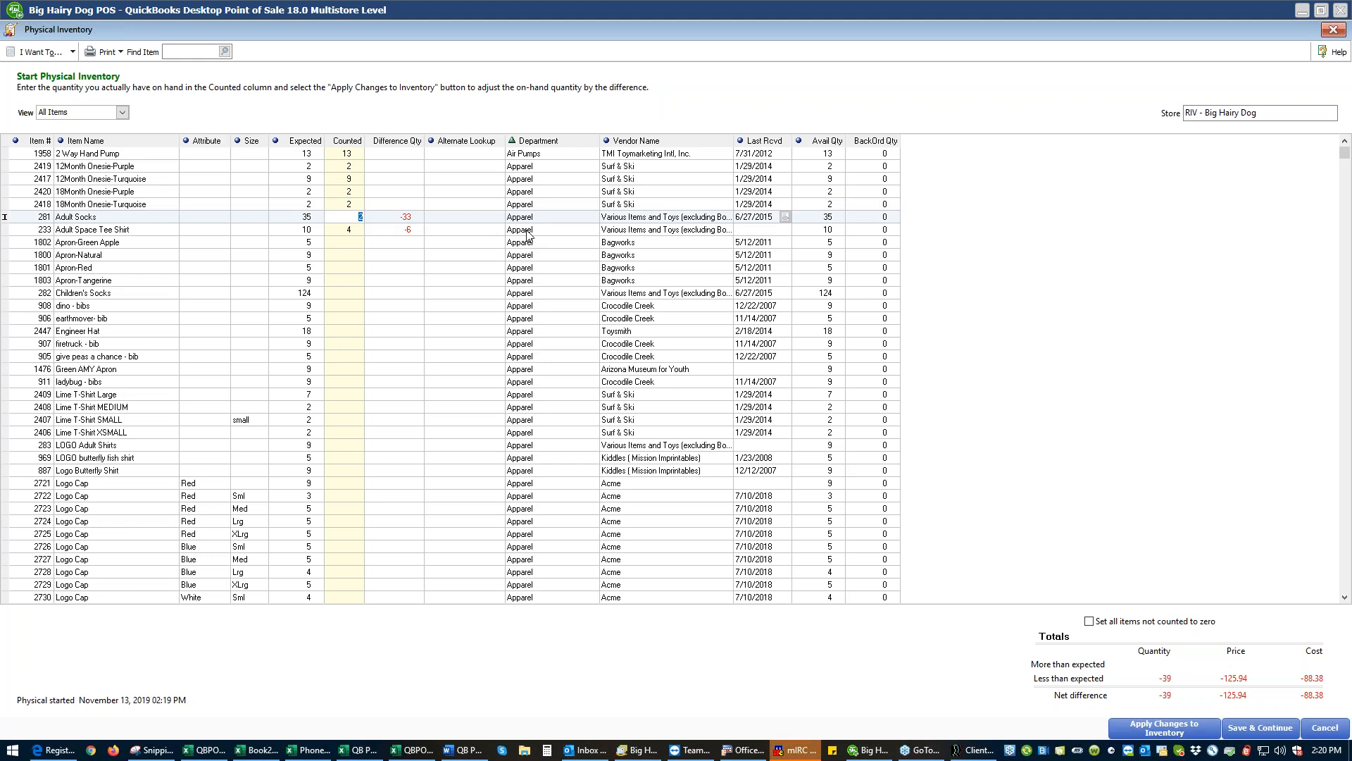
{"action": "type", "text": "24"}
{"action": "key", "text": "Return"}
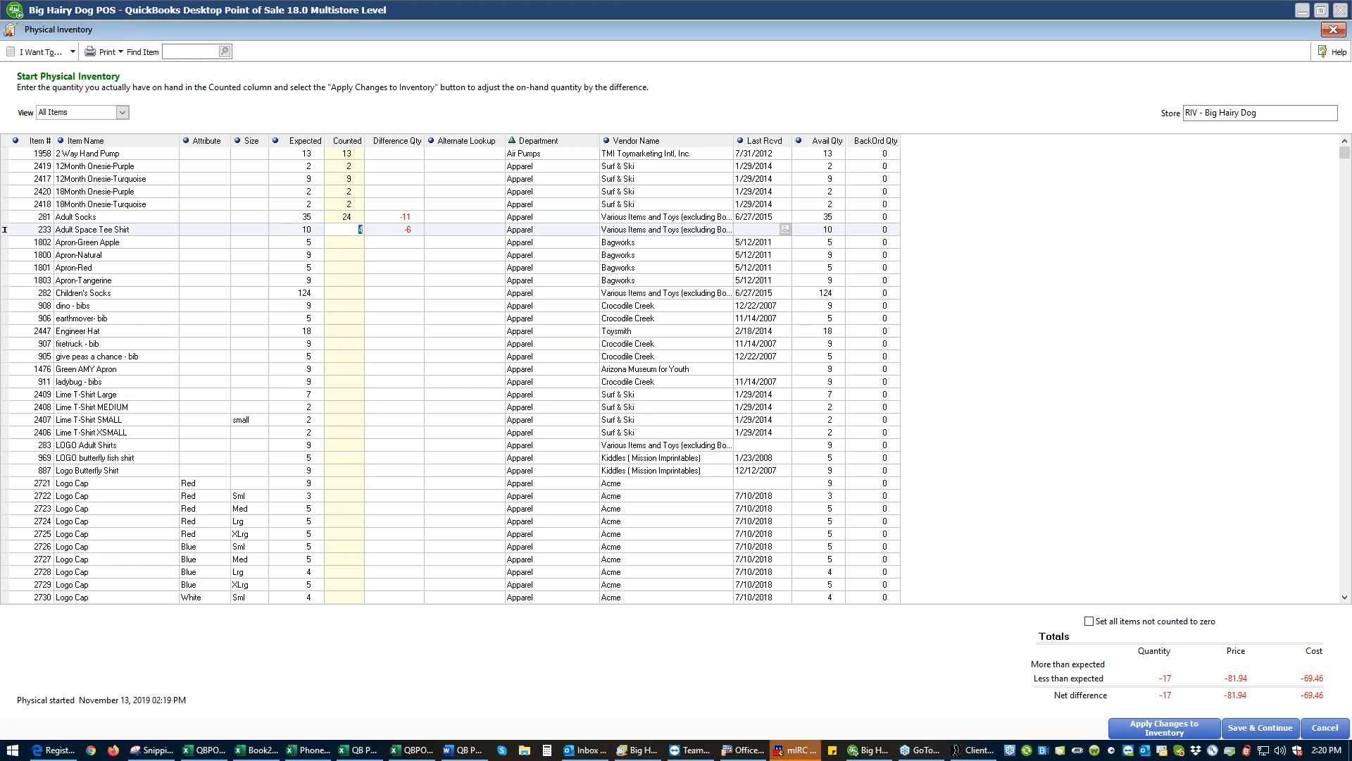
{"action": "type", "text": "11"}
{"action": "key", "text": "Up"}
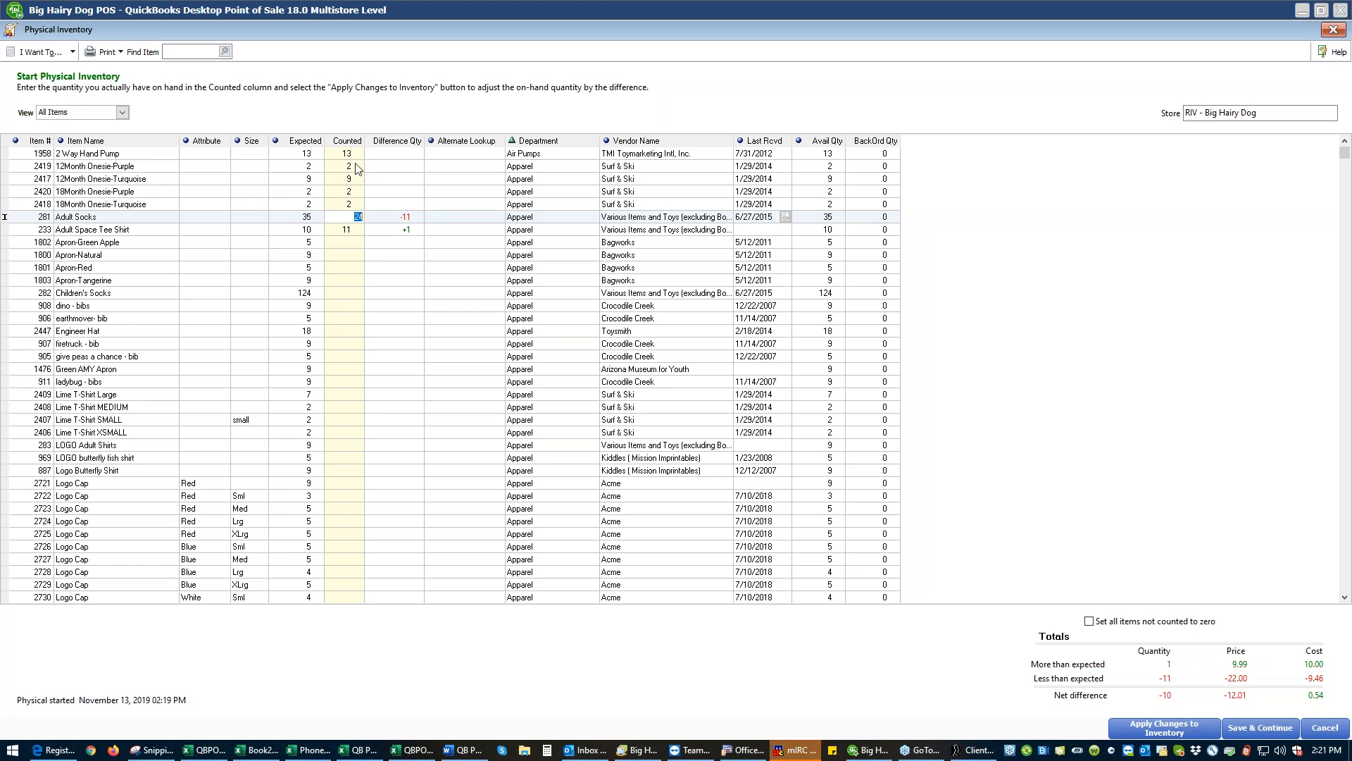
- Review the PI Differences Report, close it, and set the Adult Socks counted quantity to 35
{"action": "left_click", "coordinate": [73, 53]}
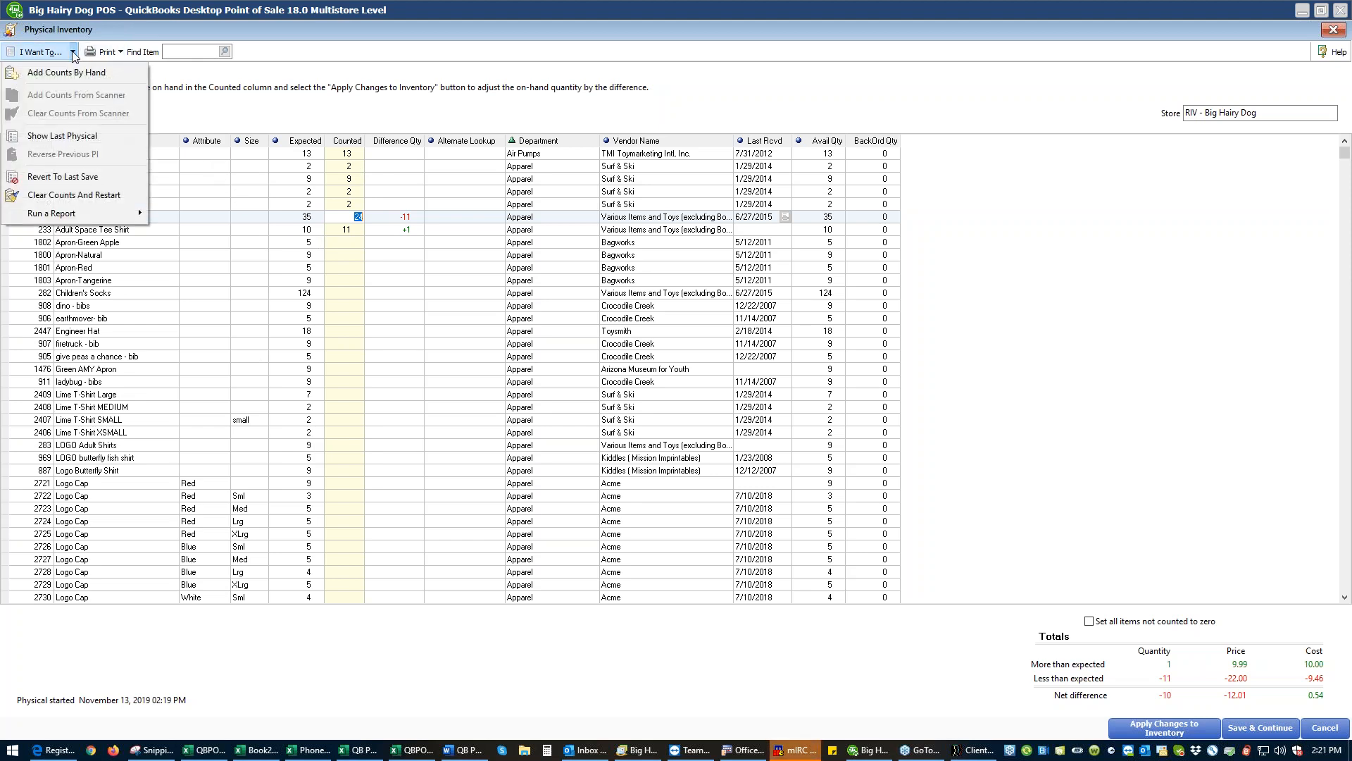
{"action": "mouse_move", "coordinate": [91, 211]}
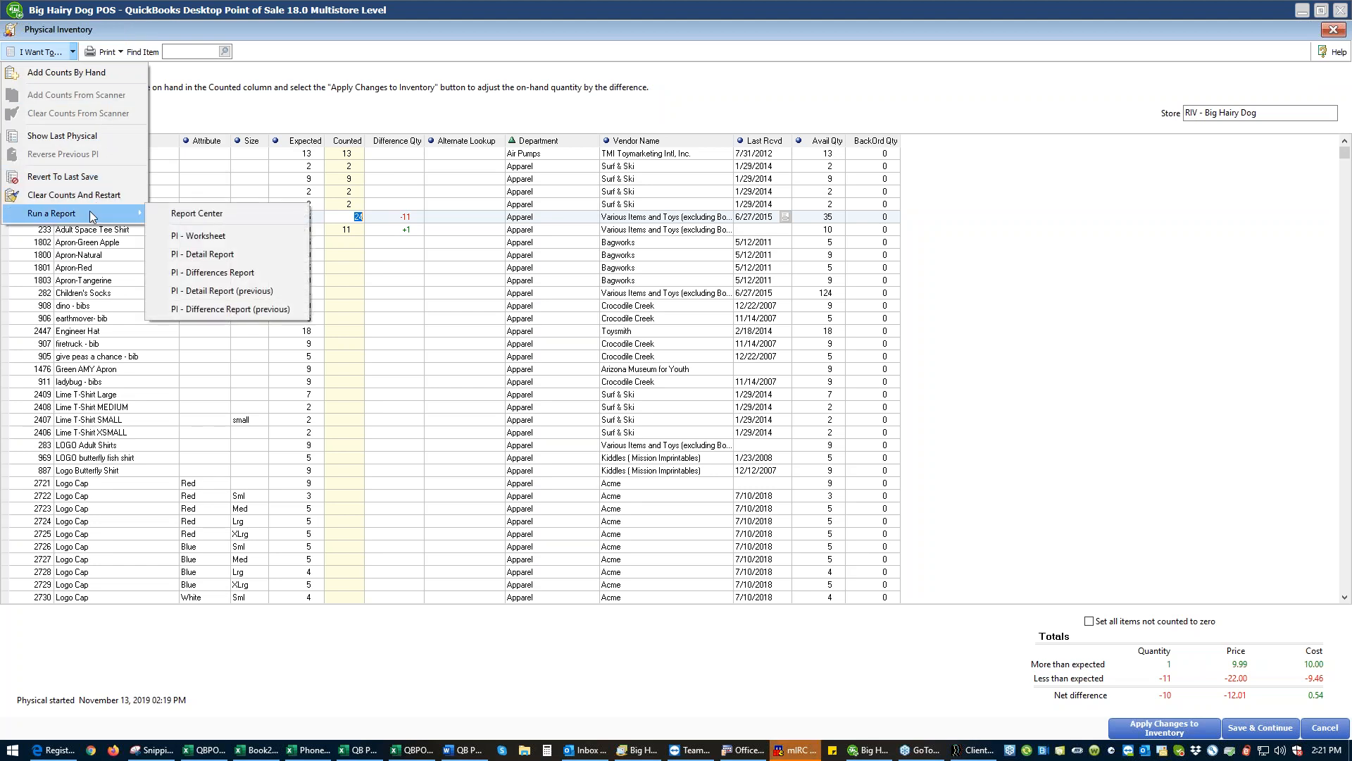
{"action": "left_click", "coordinate": [212, 272]}
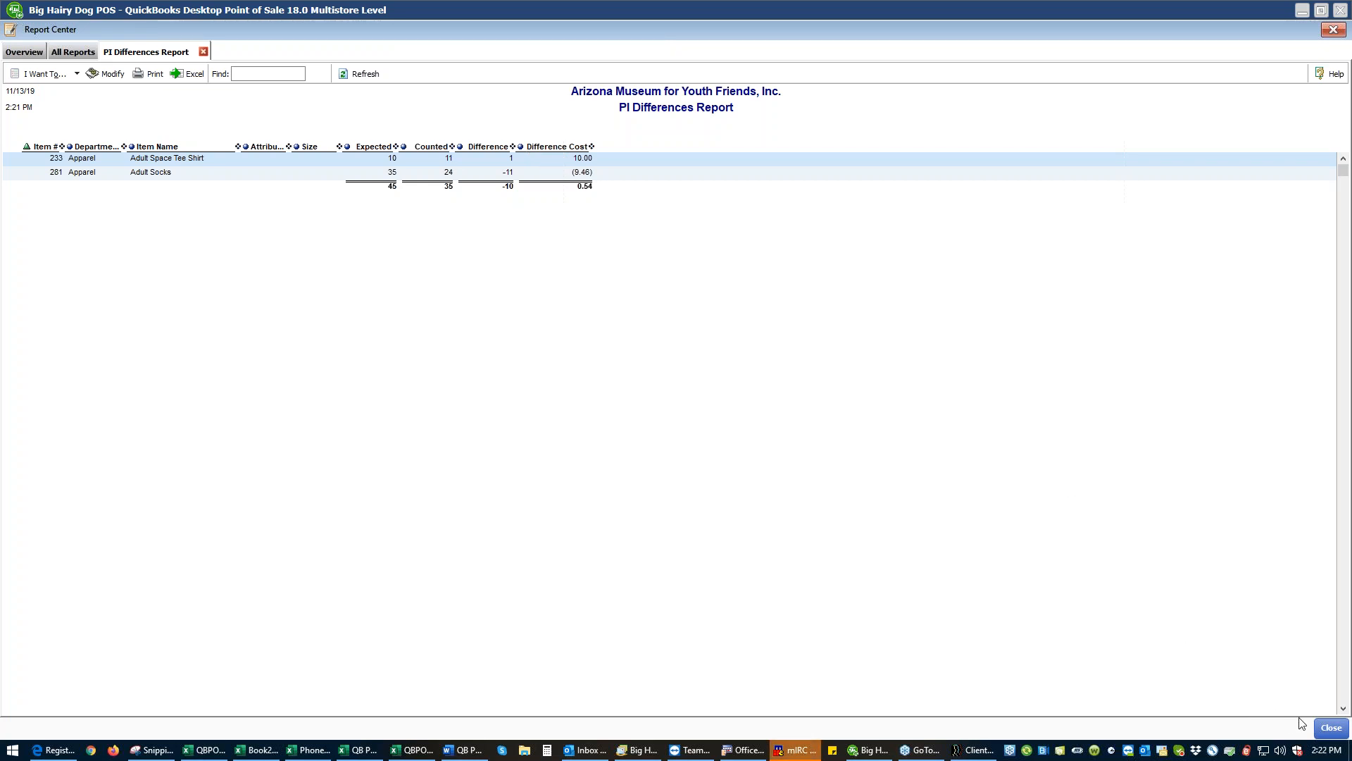
{"action": "left_click", "coordinate": [1318, 728]}
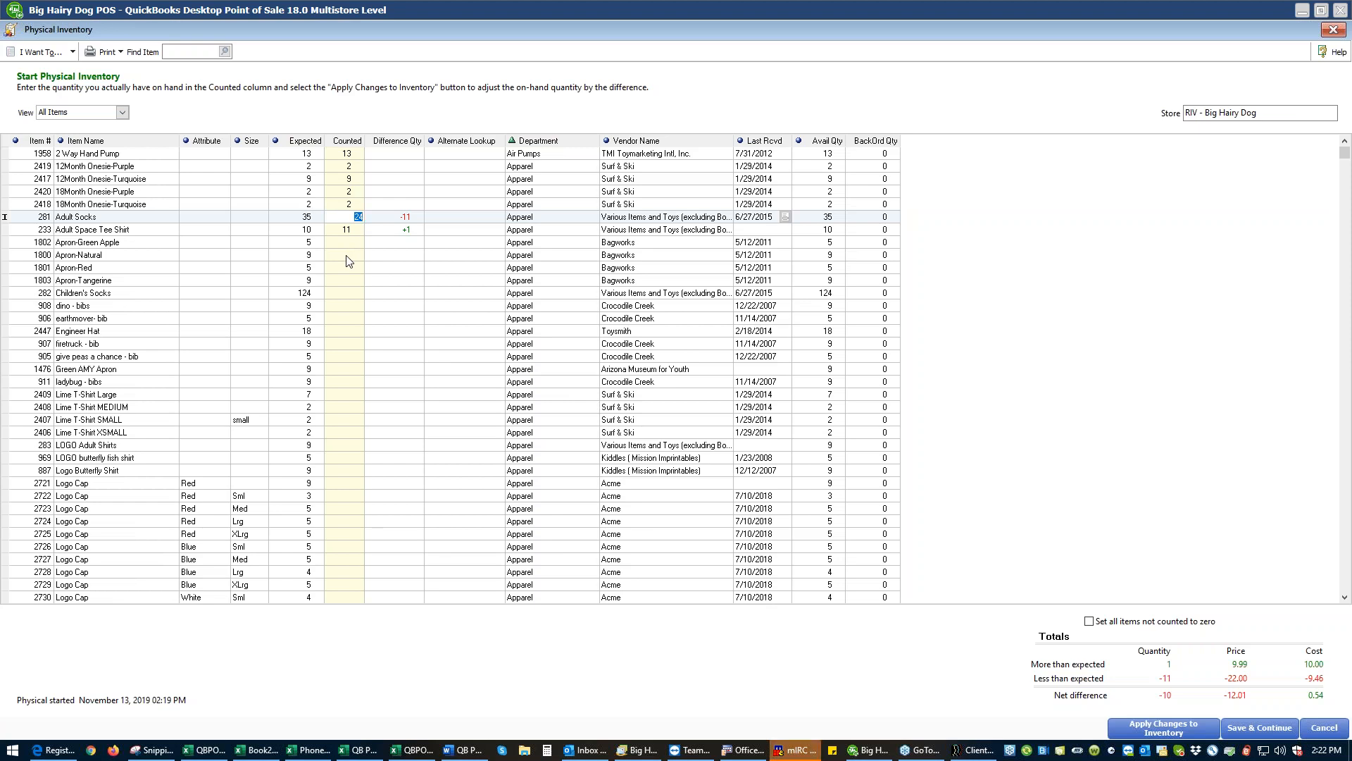
{"action": "type", "text": "35"}
{"action": "key", "text": "Return"}
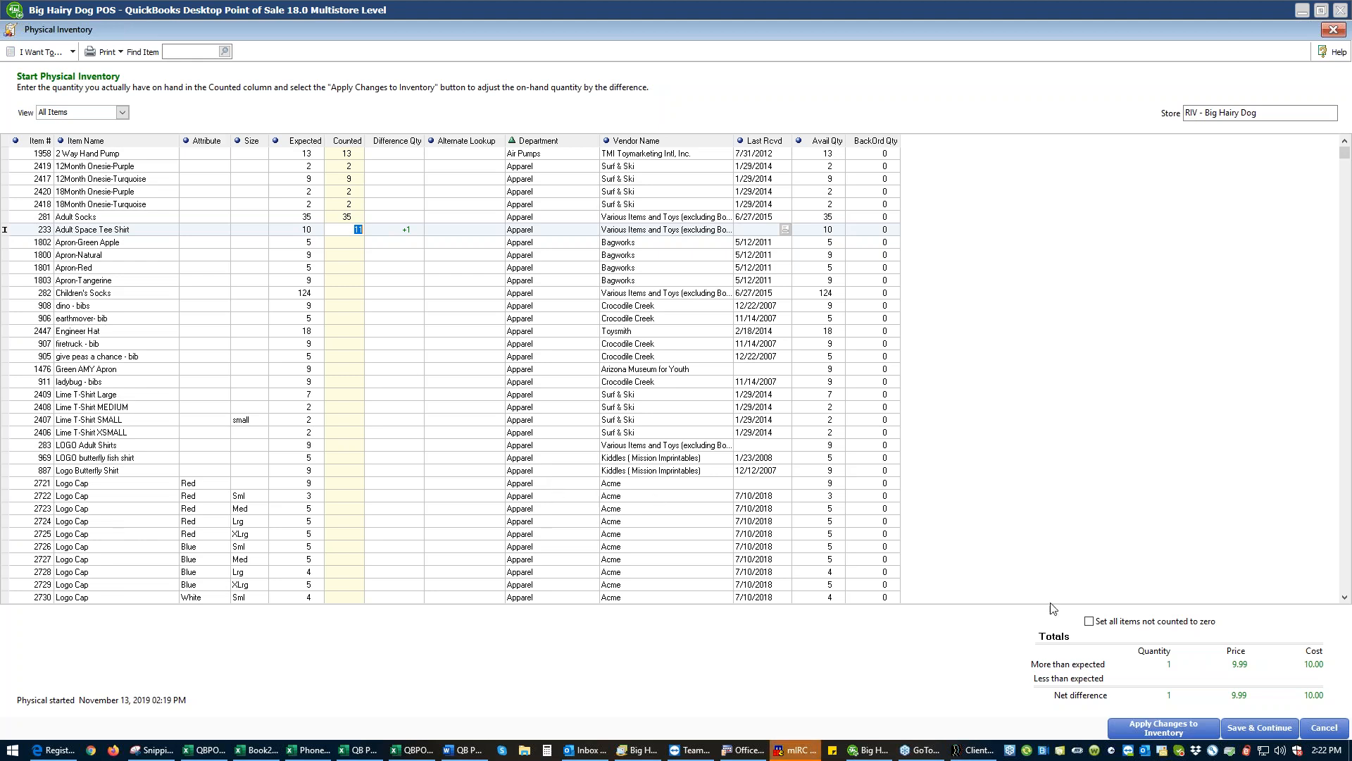
- Try the option that sets all items not counted to zero and clear it again
{"action": "left_click", "coordinate": [1089, 622]}
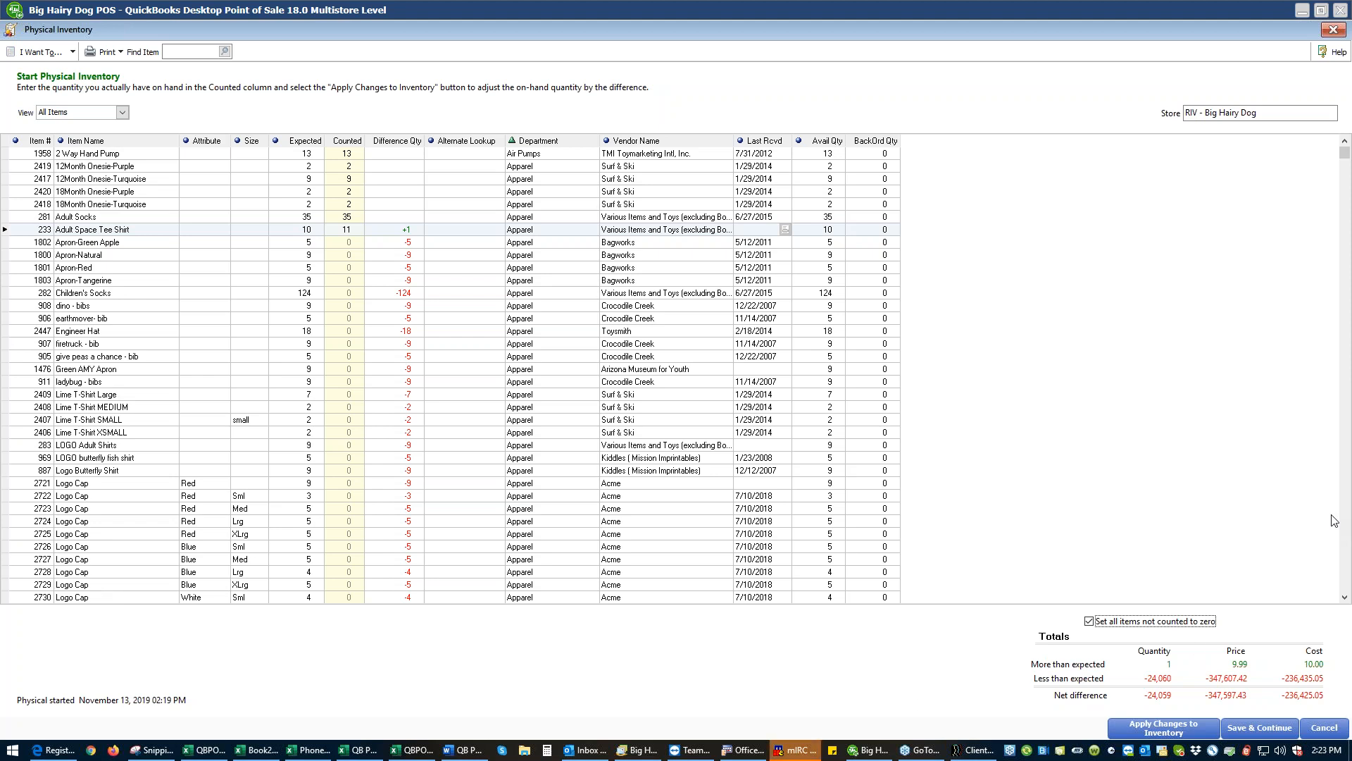
{"action": "left_click", "coordinate": [1091, 624]}
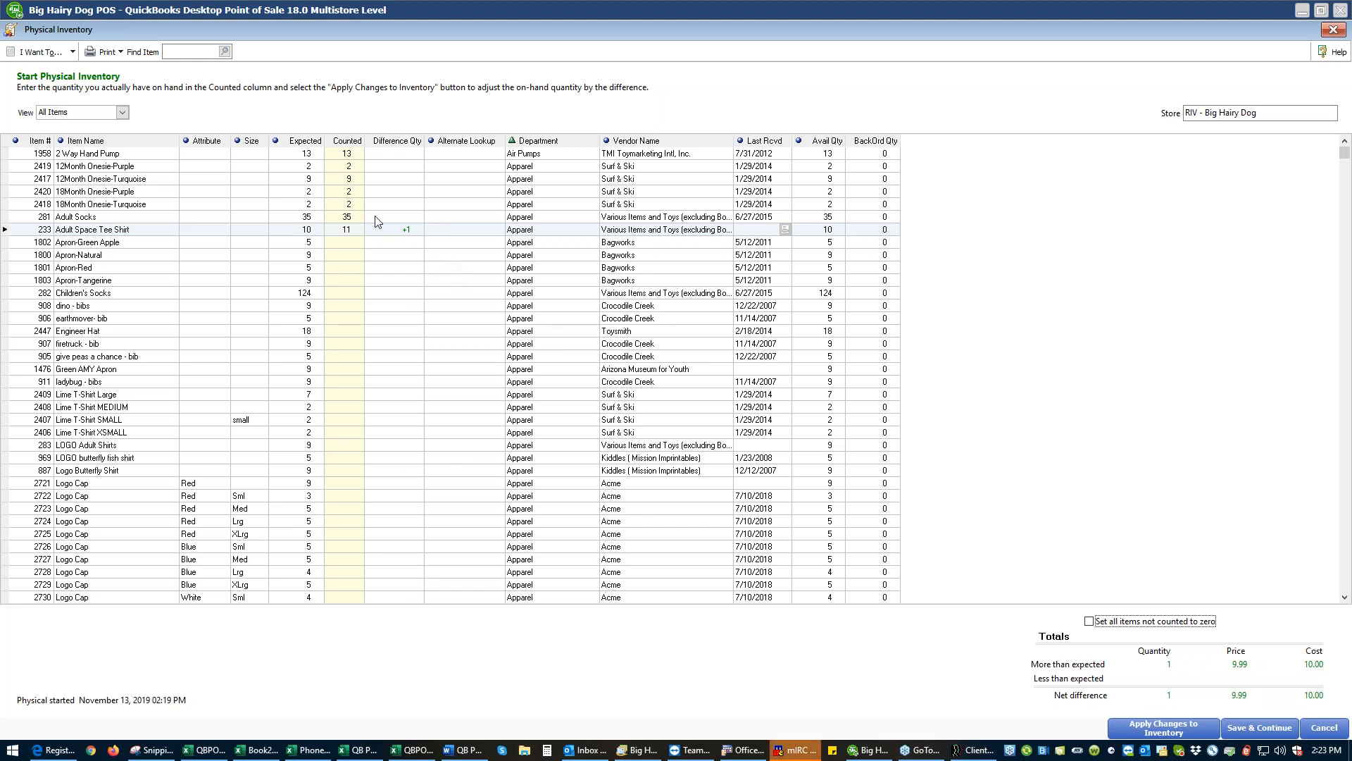
{"action": "left_click", "coordinate": [1088, 623]}
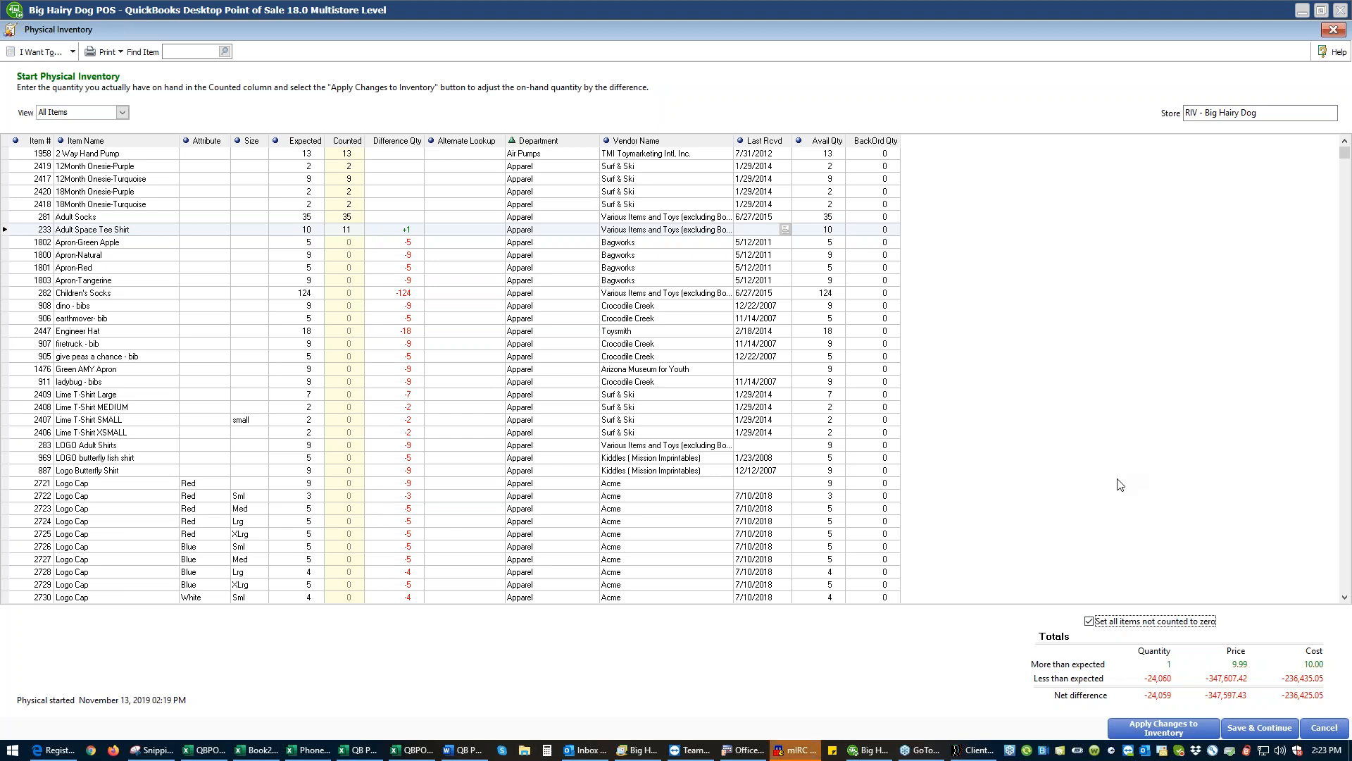
{"action": "left_click", "coordinate": [1088, 622]}
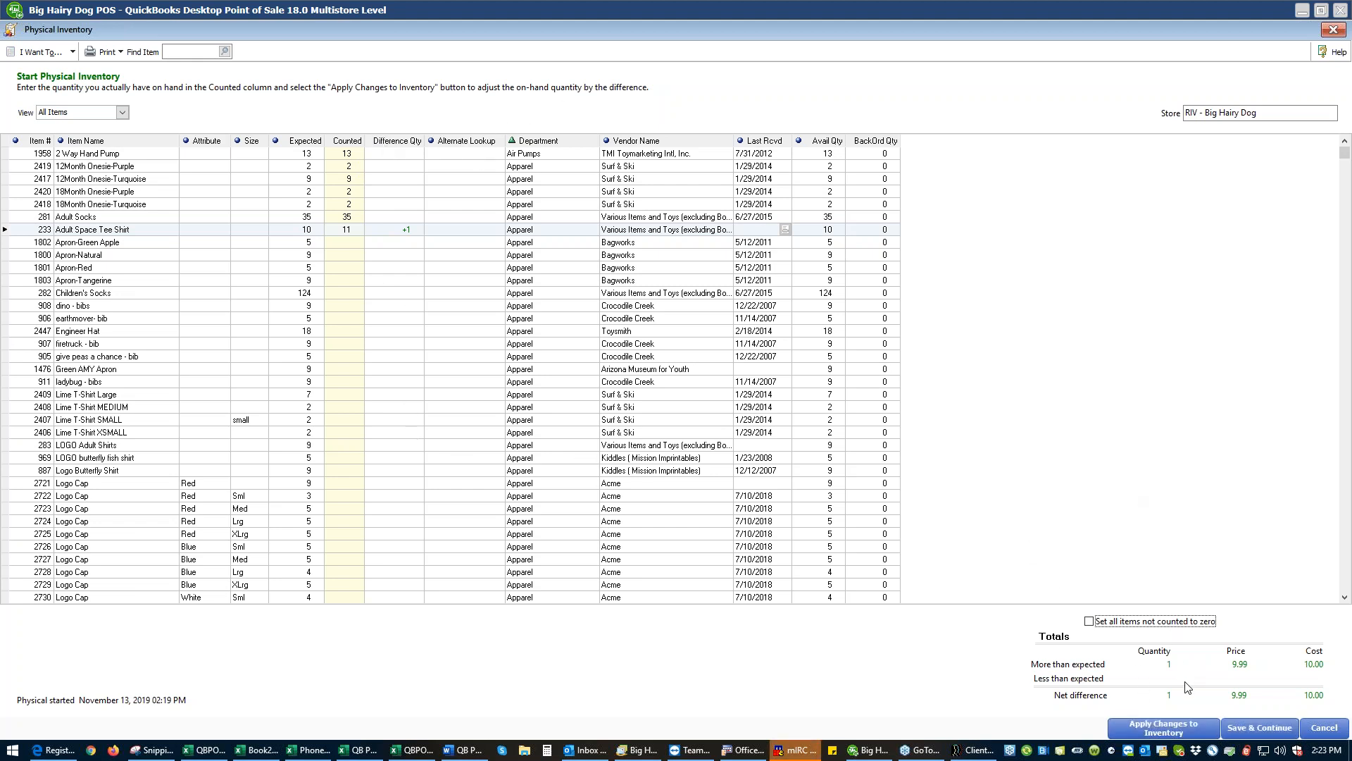
- Save the physical inventory counts in progress without applying them to inventory
{"action": "left_click", "coordinate": [1255, 725]}
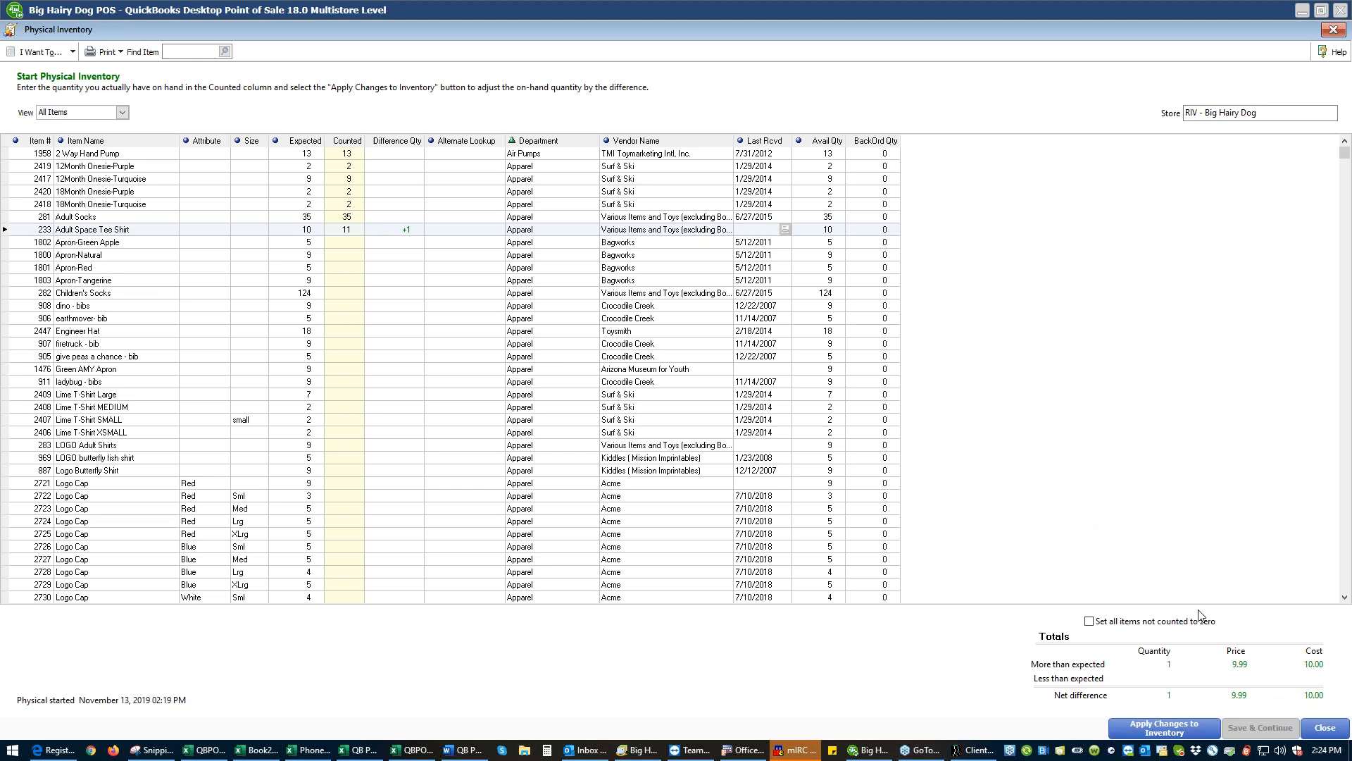
- Close the physical inventory, reopen the saved count in progress to check its entries, and close it again
{"action": "left_click", "coordinate": [1321, 735]}
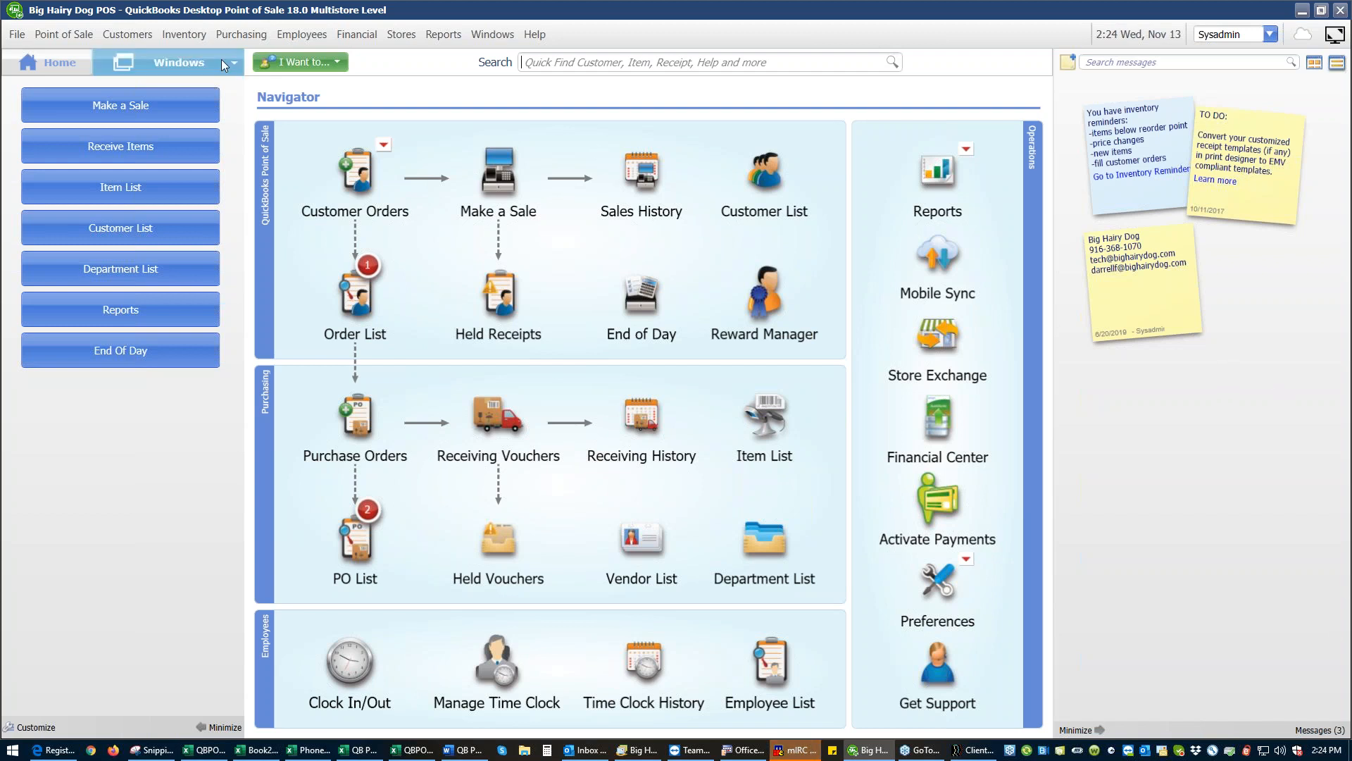
{"action": "left_click", "coordinate": [184, 35]}
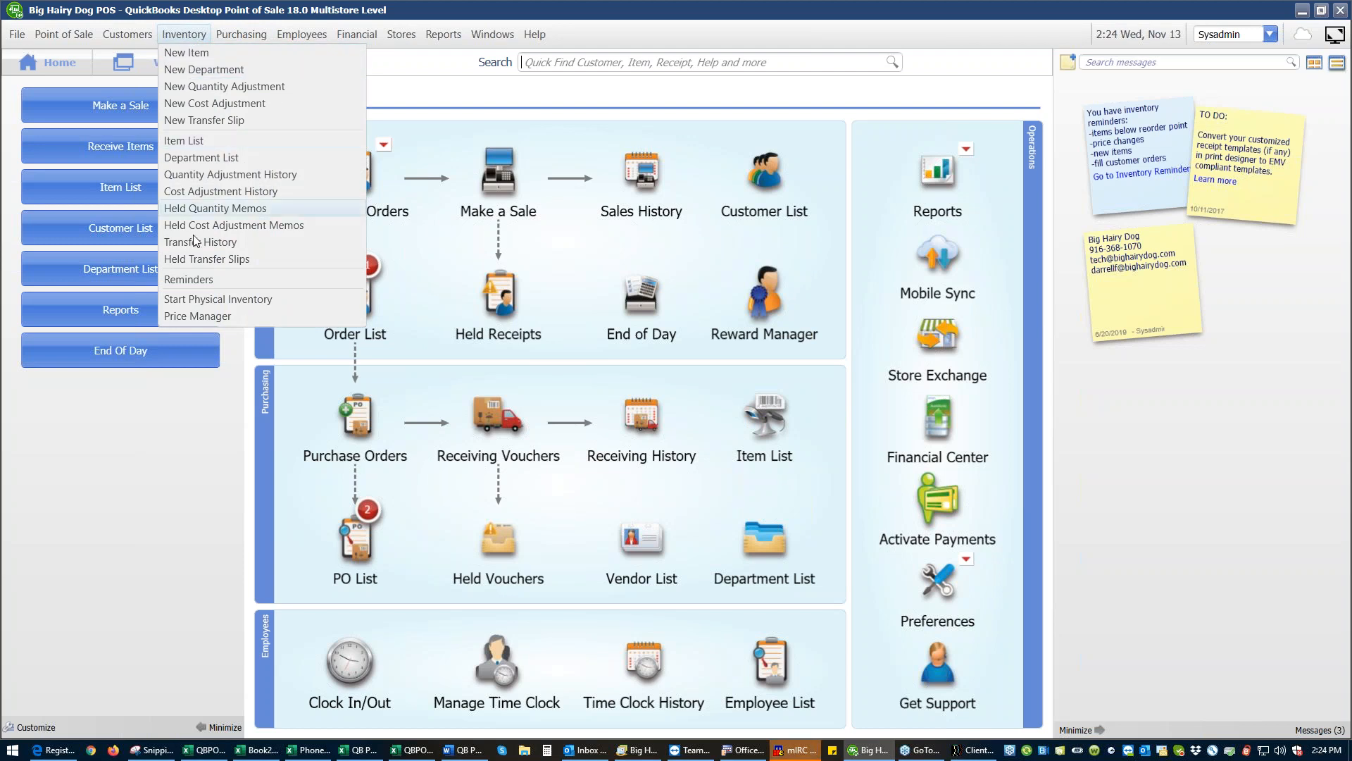
{"action": "left_click", "coordinate": [197, 299]}
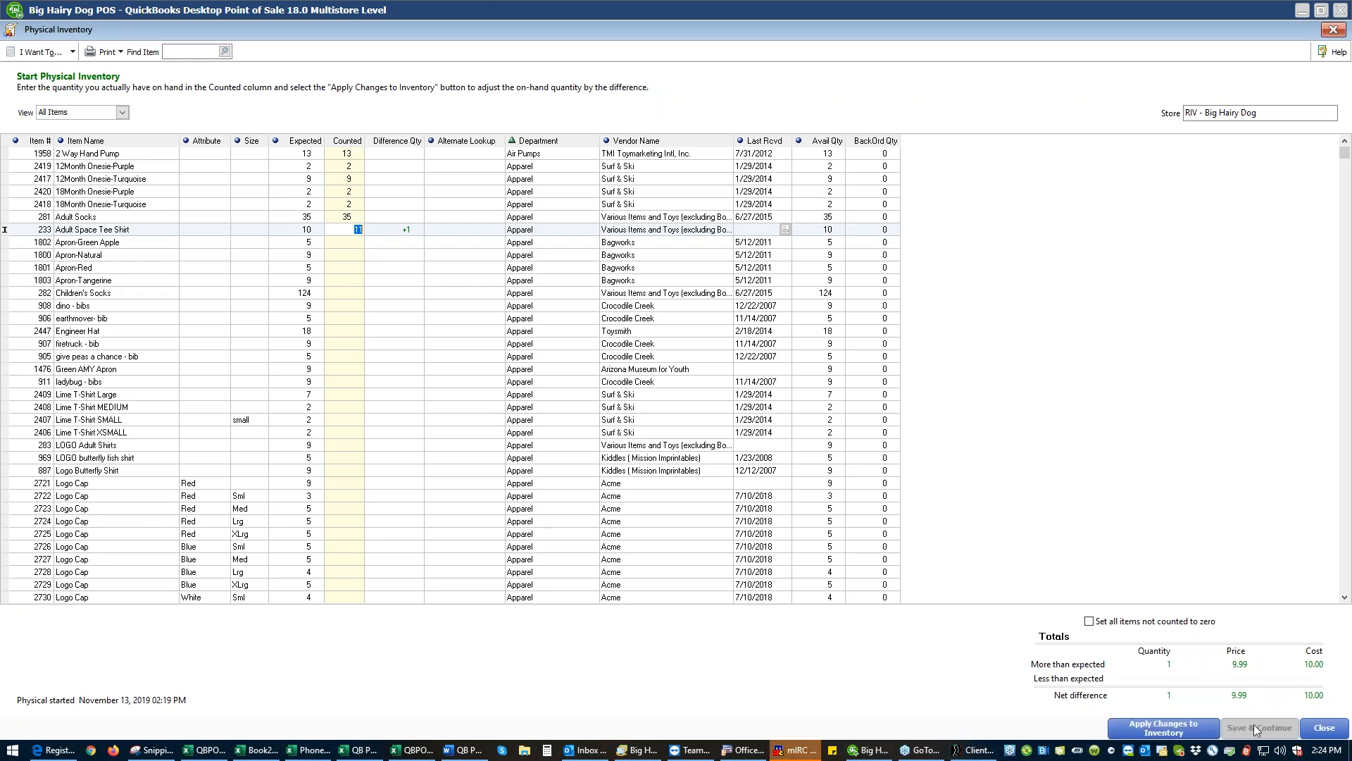
{"action": "left_click", "coordinate": [1324, 727]}
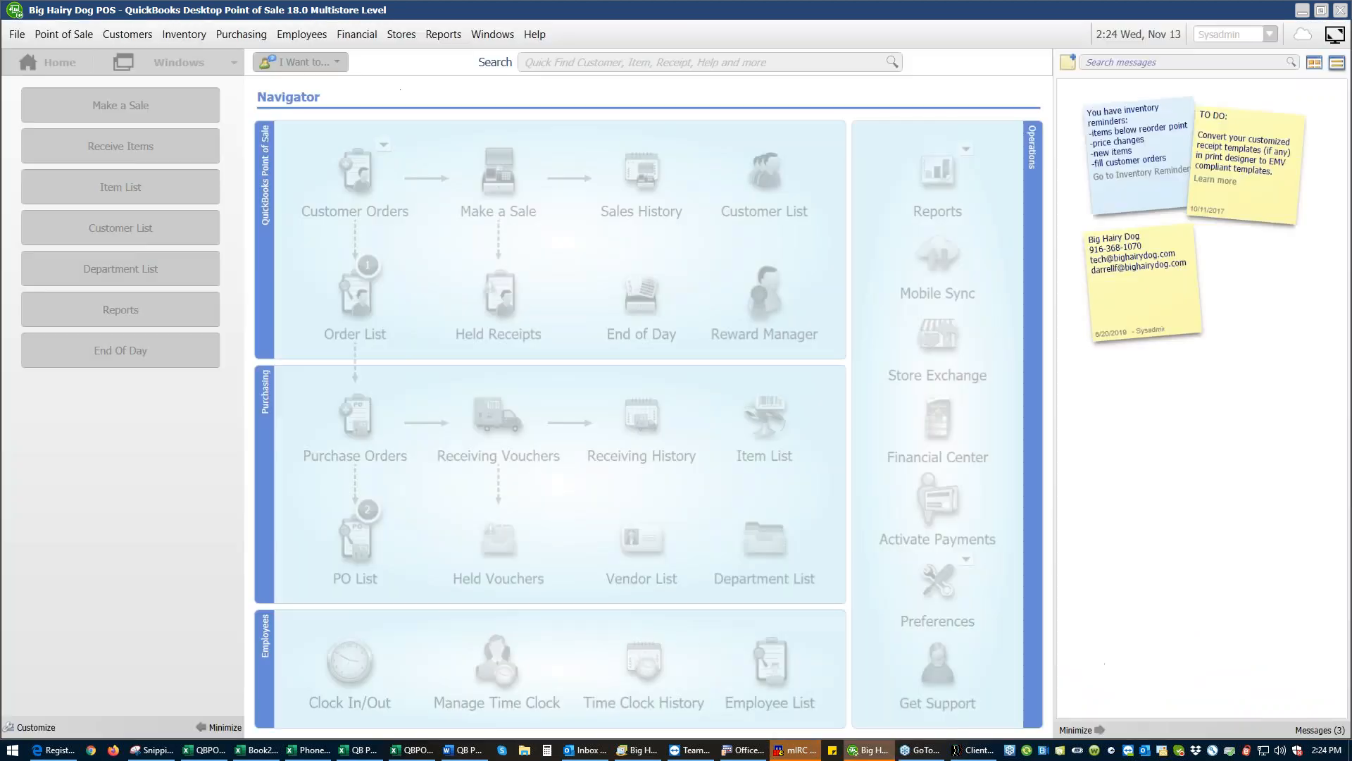
- Resume the physical inventory count in progress
{"action": "left_click", "coordinate": [16, 34]}
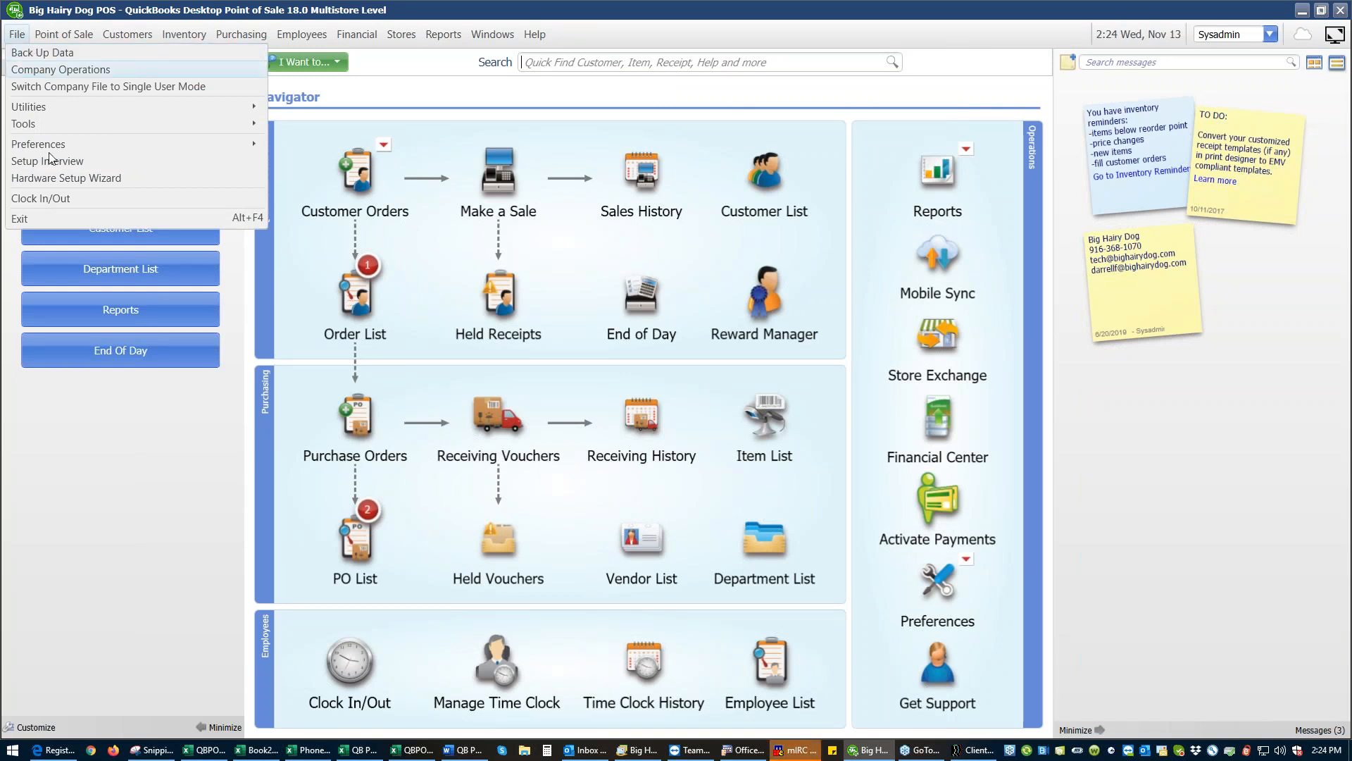
{"action": "left_click", "coordinate": [100, 504]}
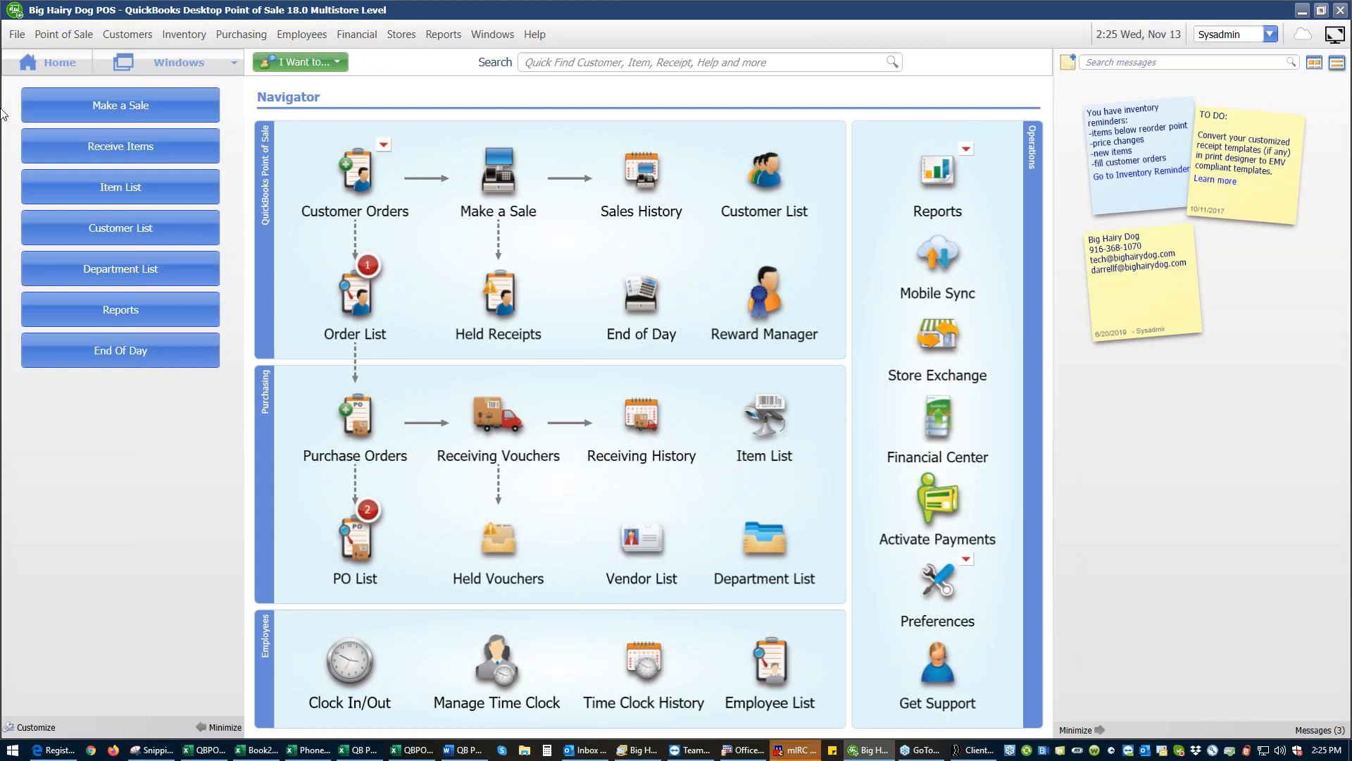
{"action": "left_click", "coordinate": [172, 34]}
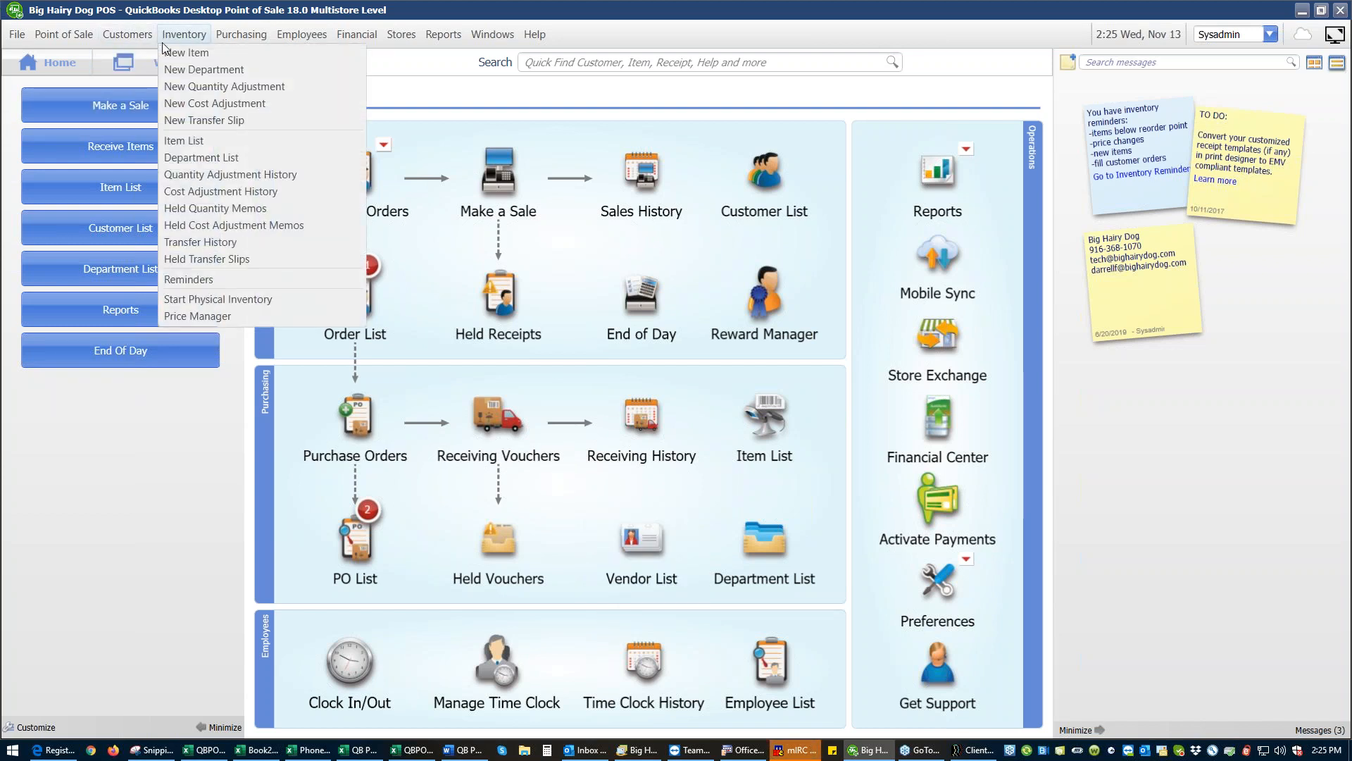
{"action": "left_click", "coordinate": [203, 301]}
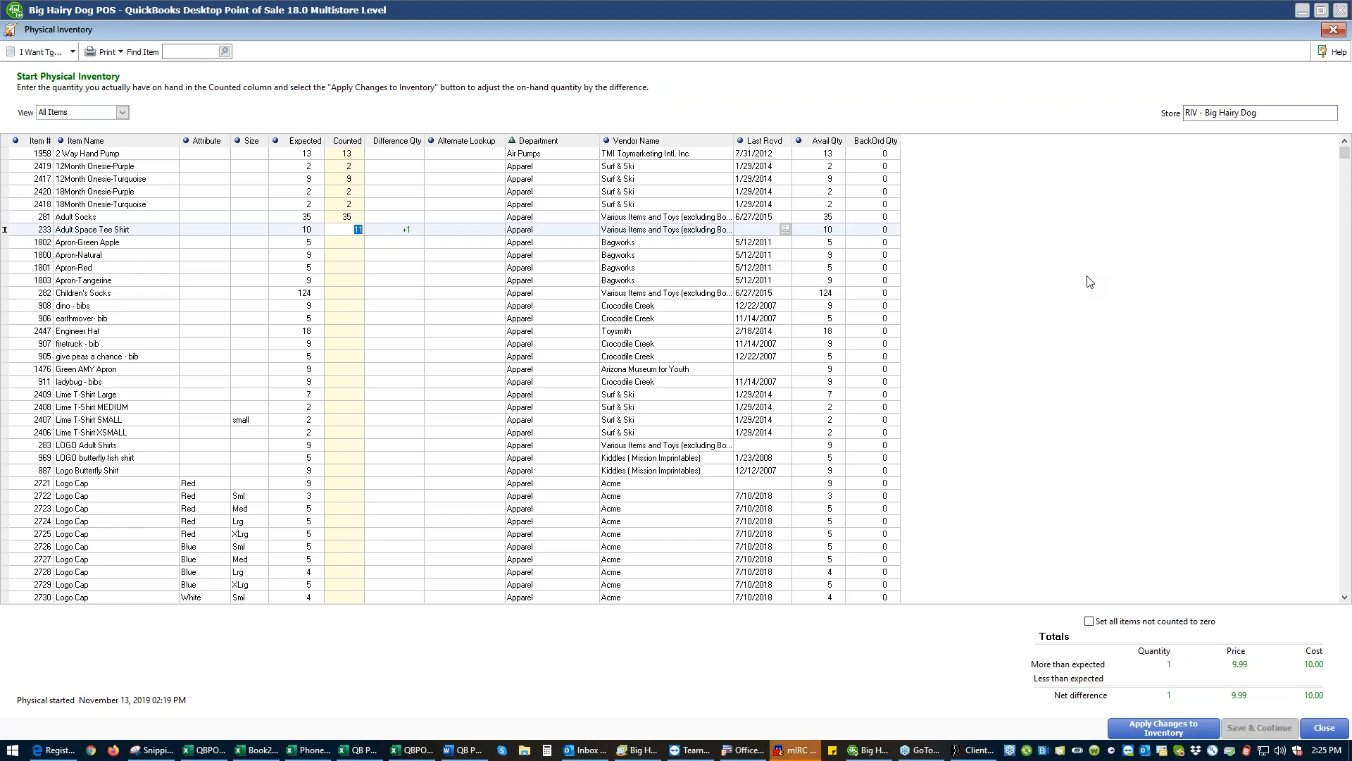
- Try setting all items not counted to zero, clear the option again, and move to the Apron-Green Apple count
{"action": "left_click", "coordinate": [1089, 620]}
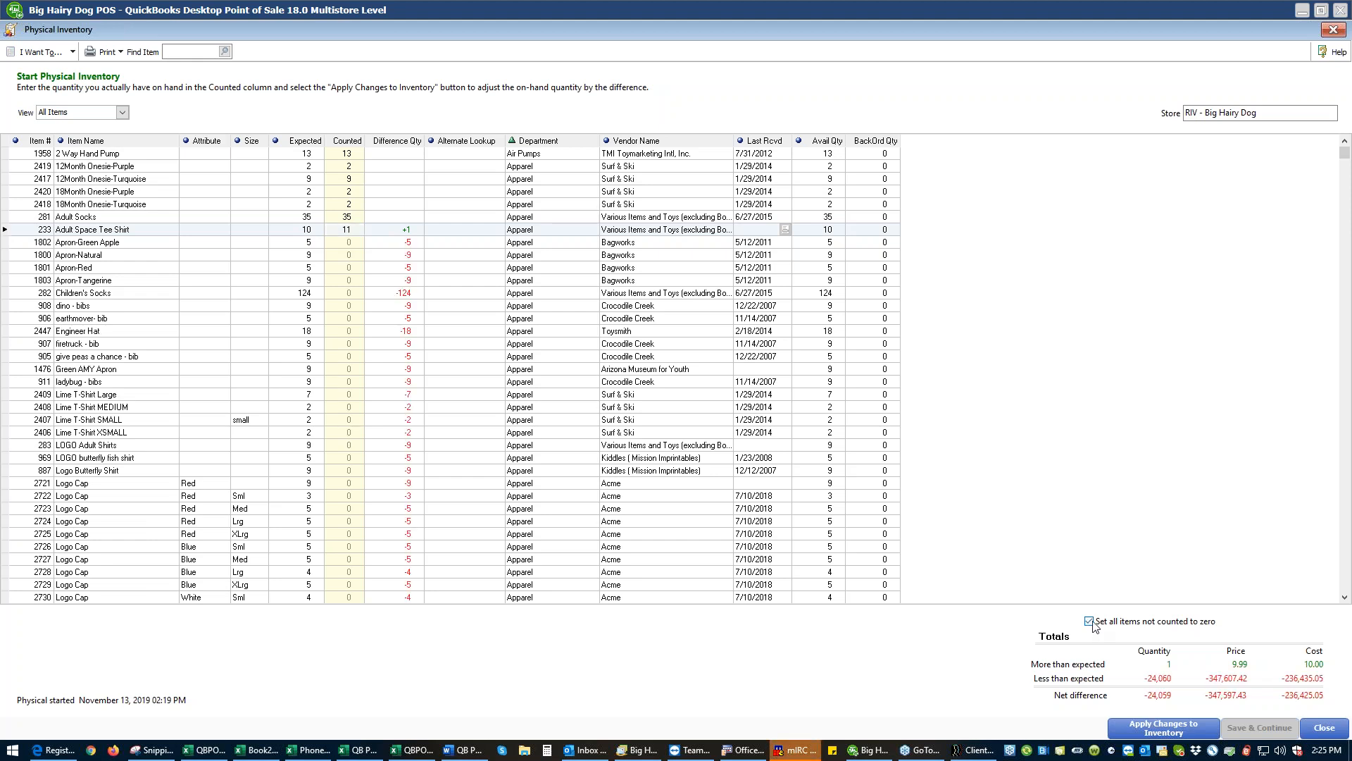
{"action": "left_click", "coordinate": [1090, 623]}
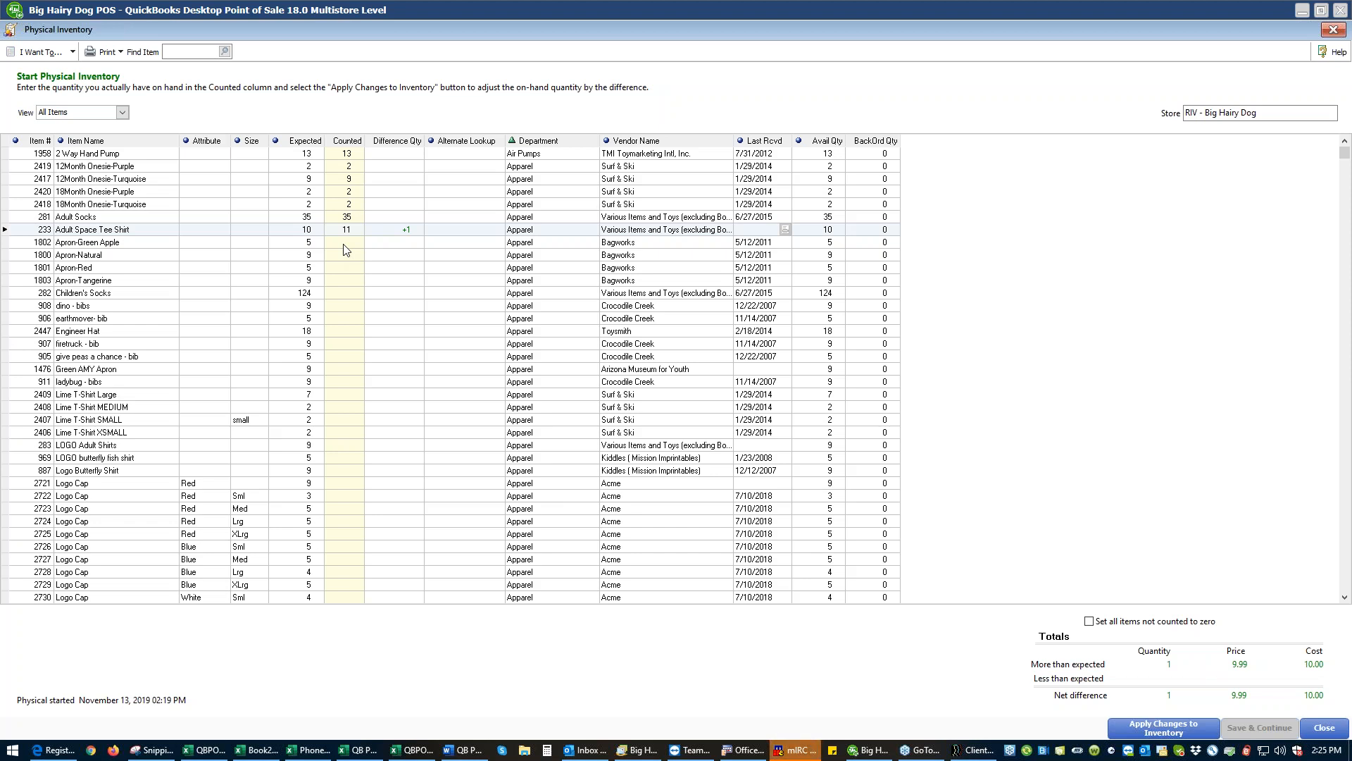
{"action": "key", "text": "Down"}
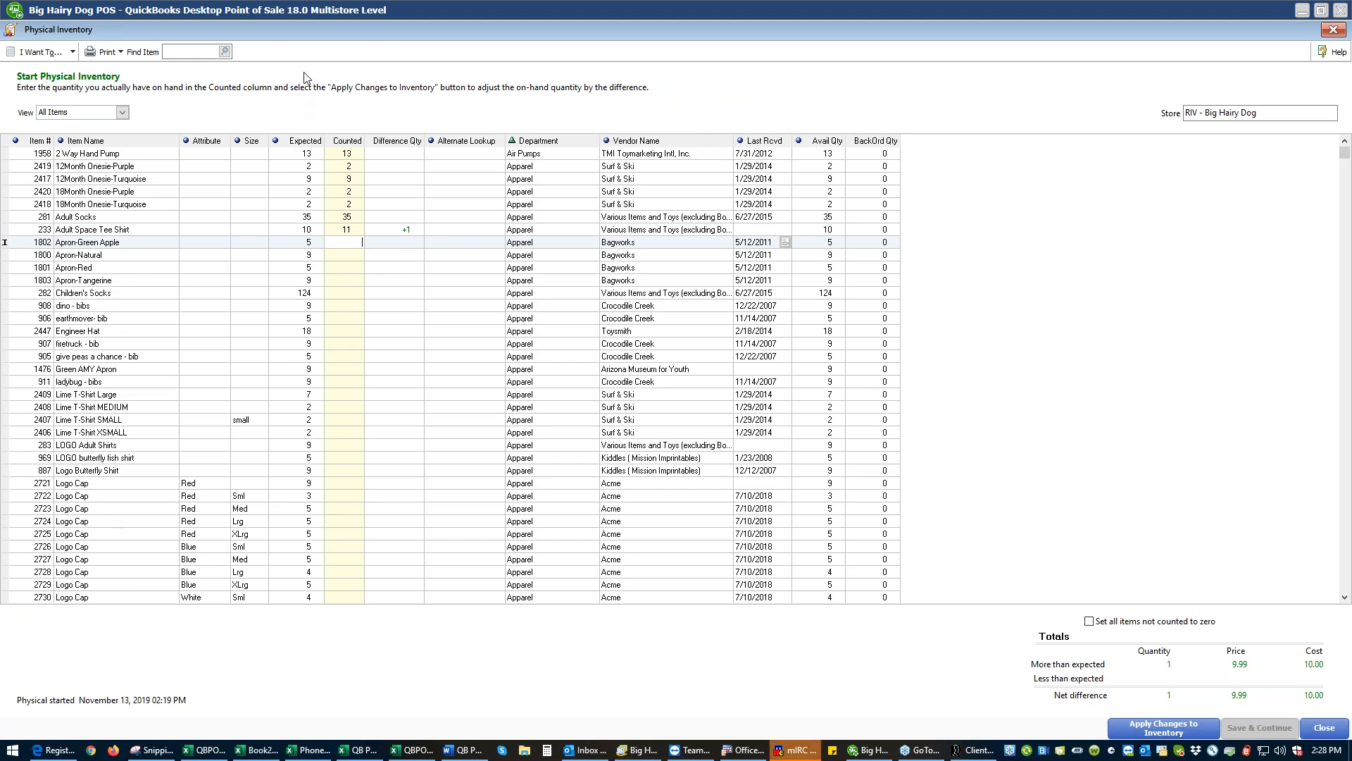
- Add a count by hand for item 1800 (Apron-Natural) with a quantity of 5 and save it
{"action": "left_click", "coordinate": [74, 54]}
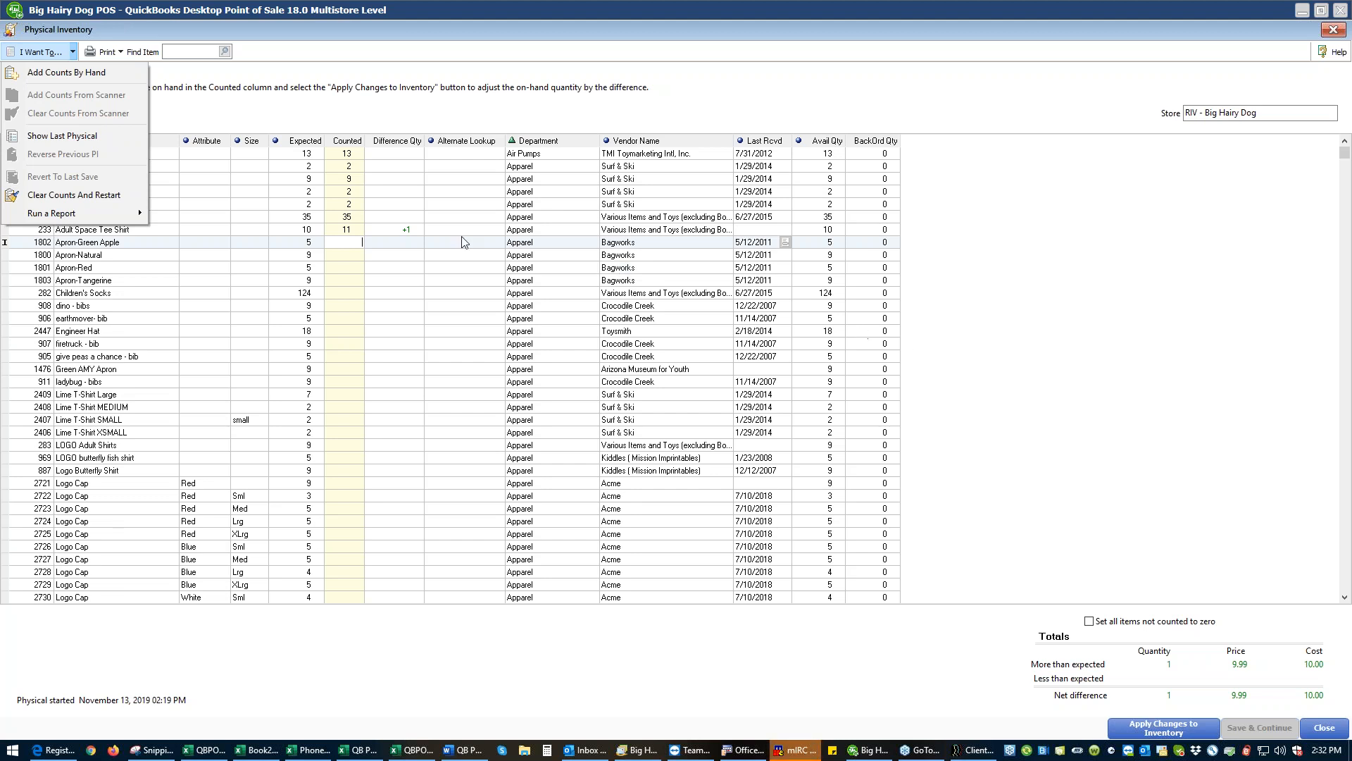
{"action": "left_click", "coordinate": [120, 77]}
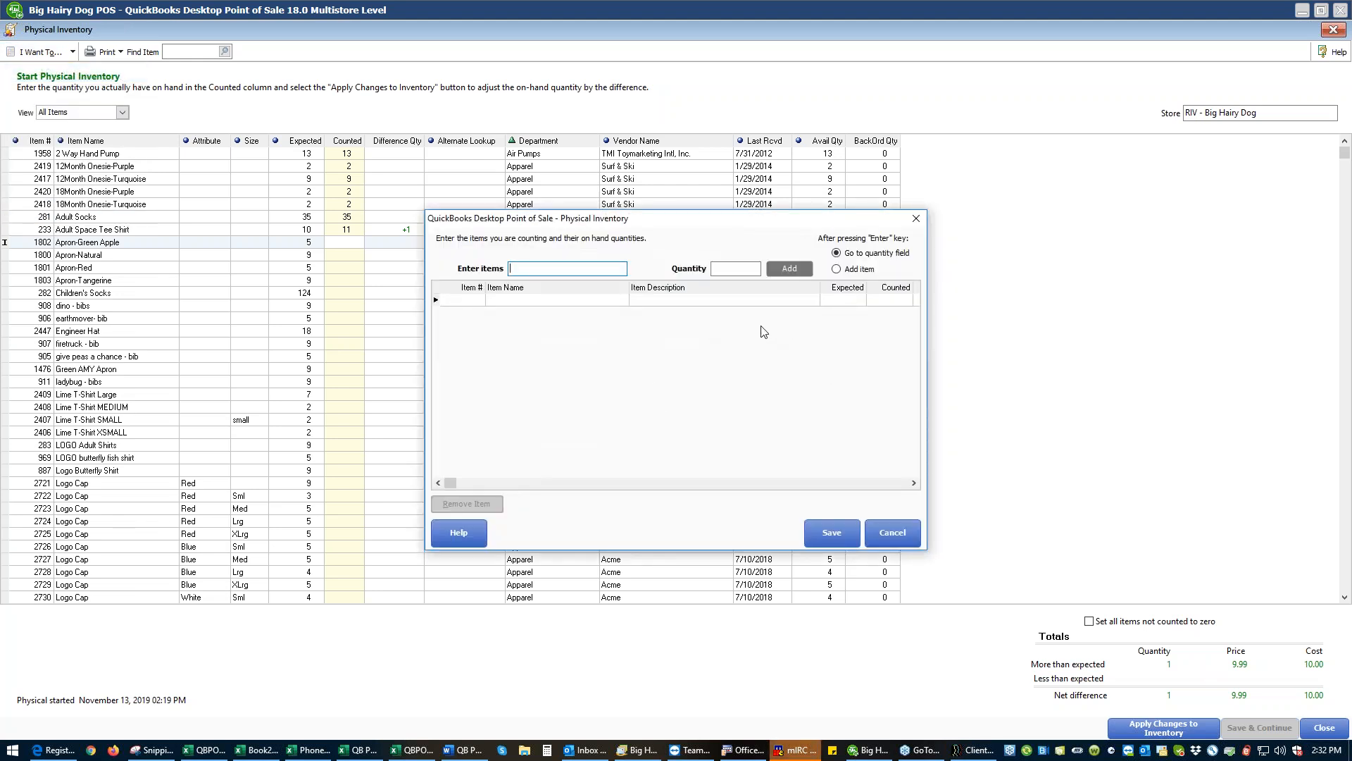
{"action": "type", "text": "1800"}
{"action": "key", "text": "Return"}
{"action": "type", "text": "5"}
{"action": "key", "text": "Return"}
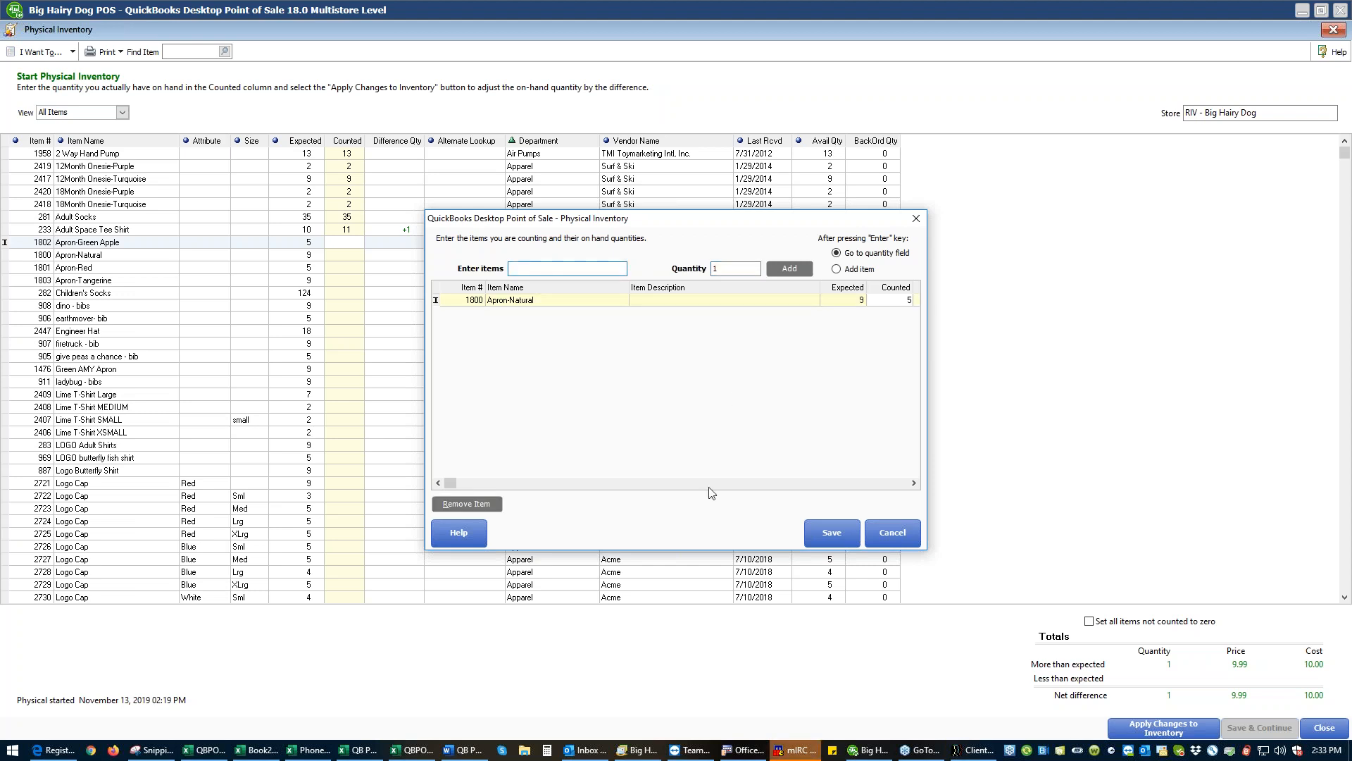
{"action": "left_click", "coordinate": [814, 537]}
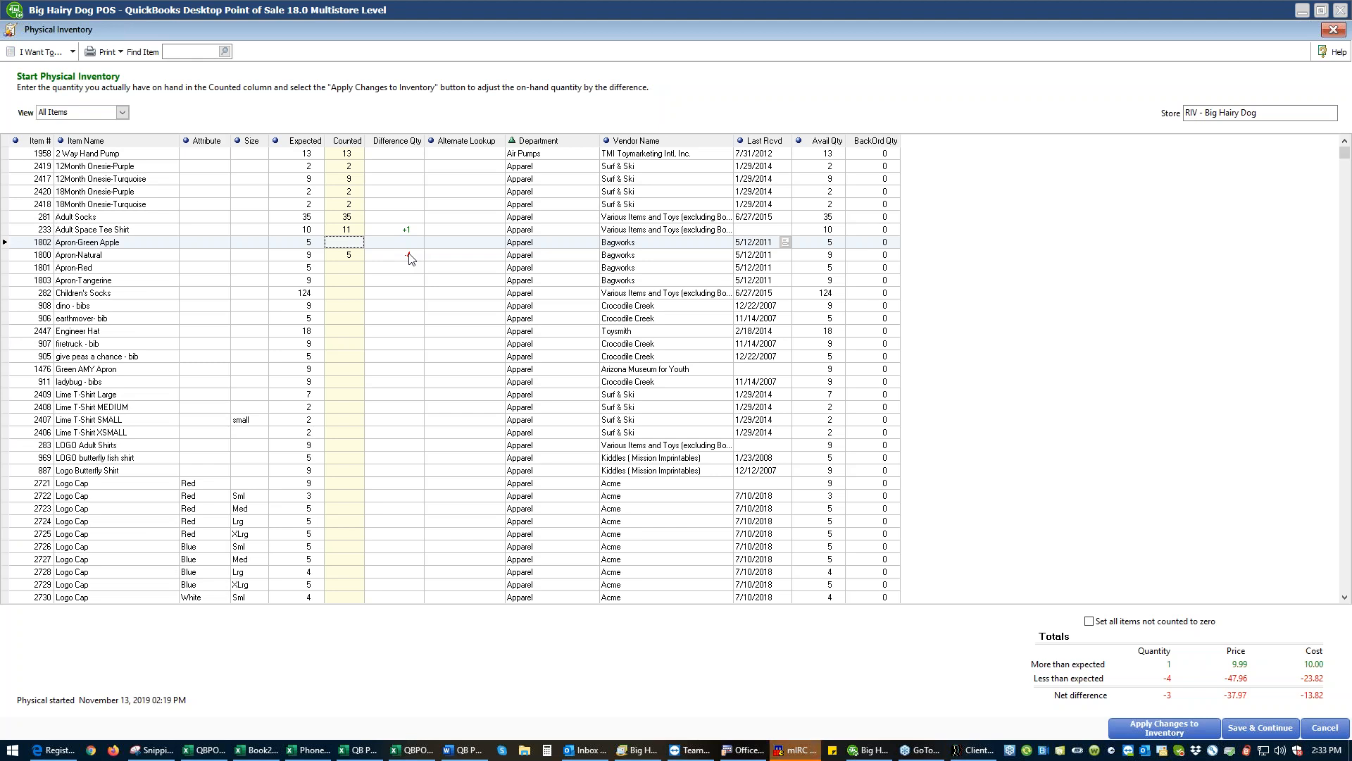
- Add another count by hand for item 1800 with a quantity of 4, save it, and select its counted quantity
{"action": "left_click", "coordinate": [60, 54]}
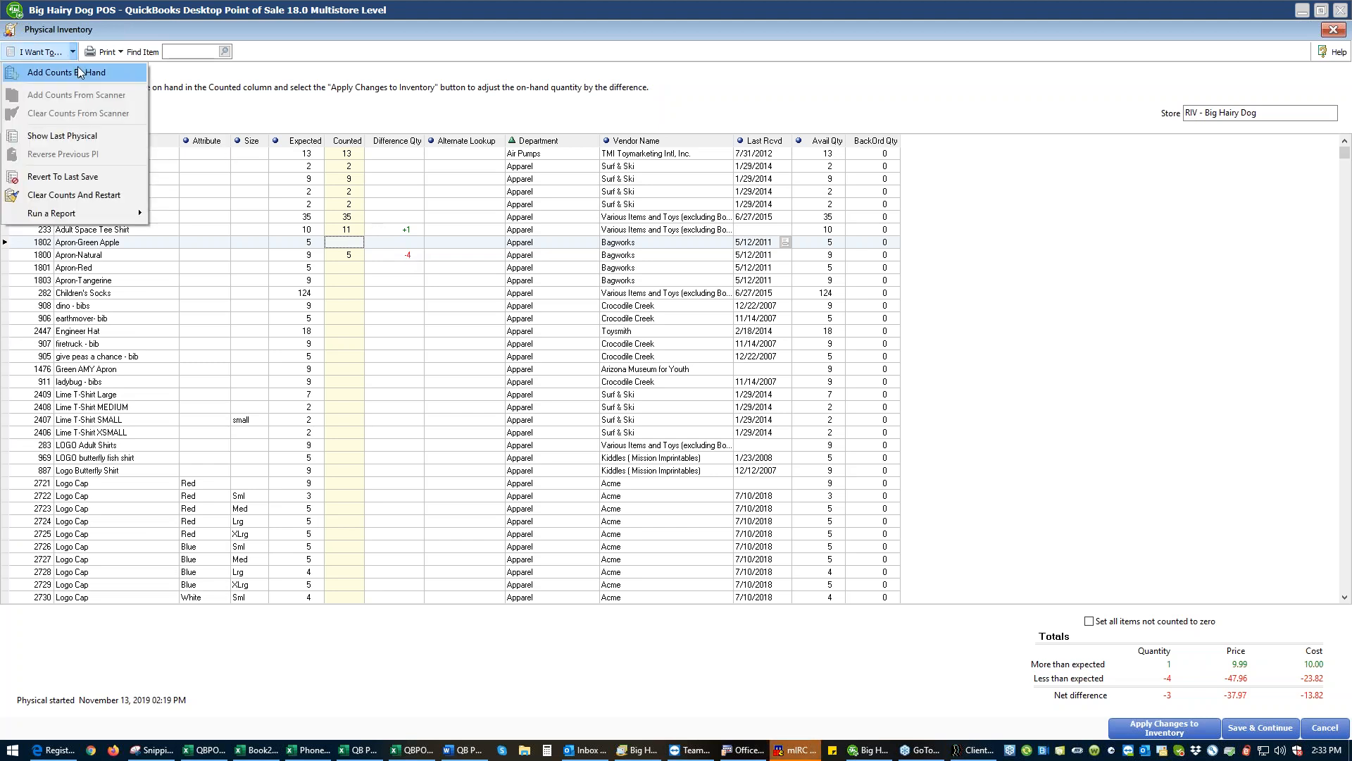
{"action": "left_click", "coordinate": [79, 72]}
{"action": "type", "text": "180"}
{"action": "key", "text": "Return"}
{"action": "type", "text": "4"}
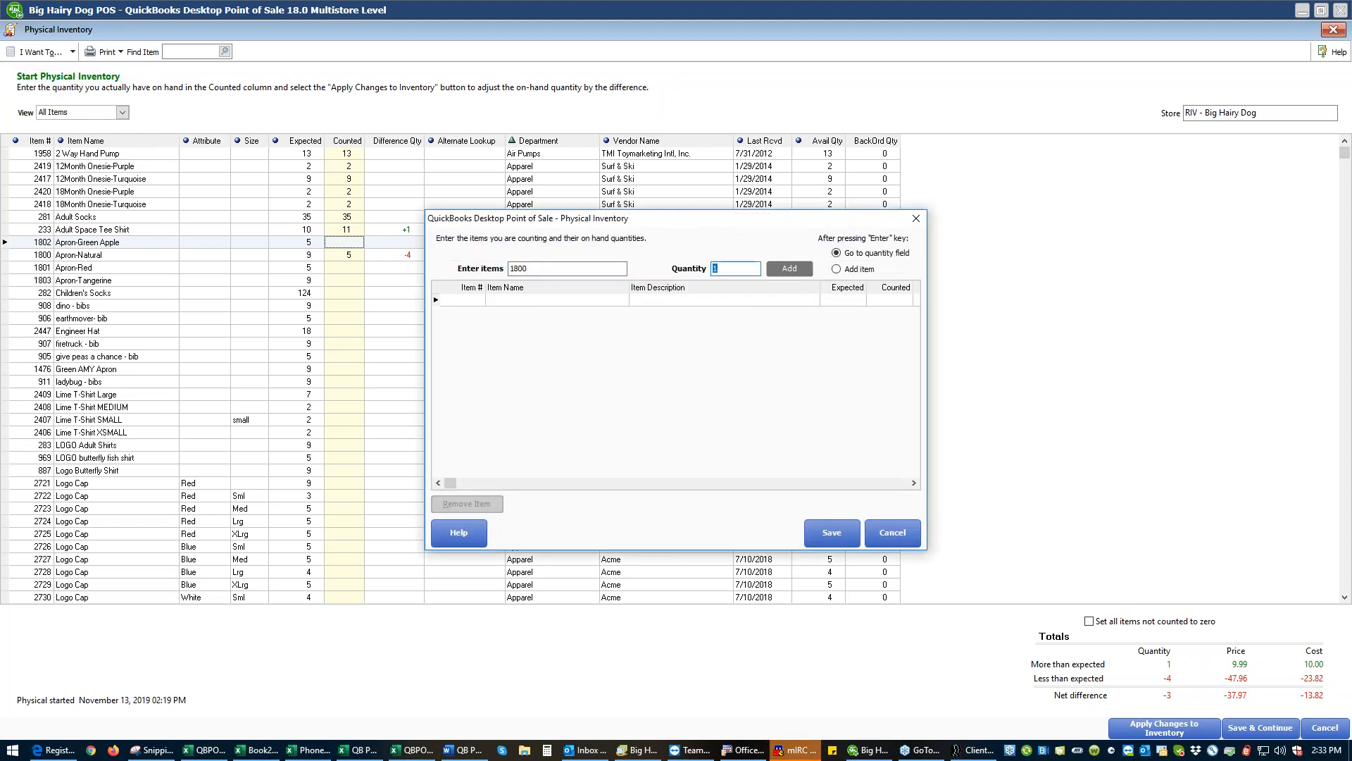
{"action": "key", "text": "Return"}
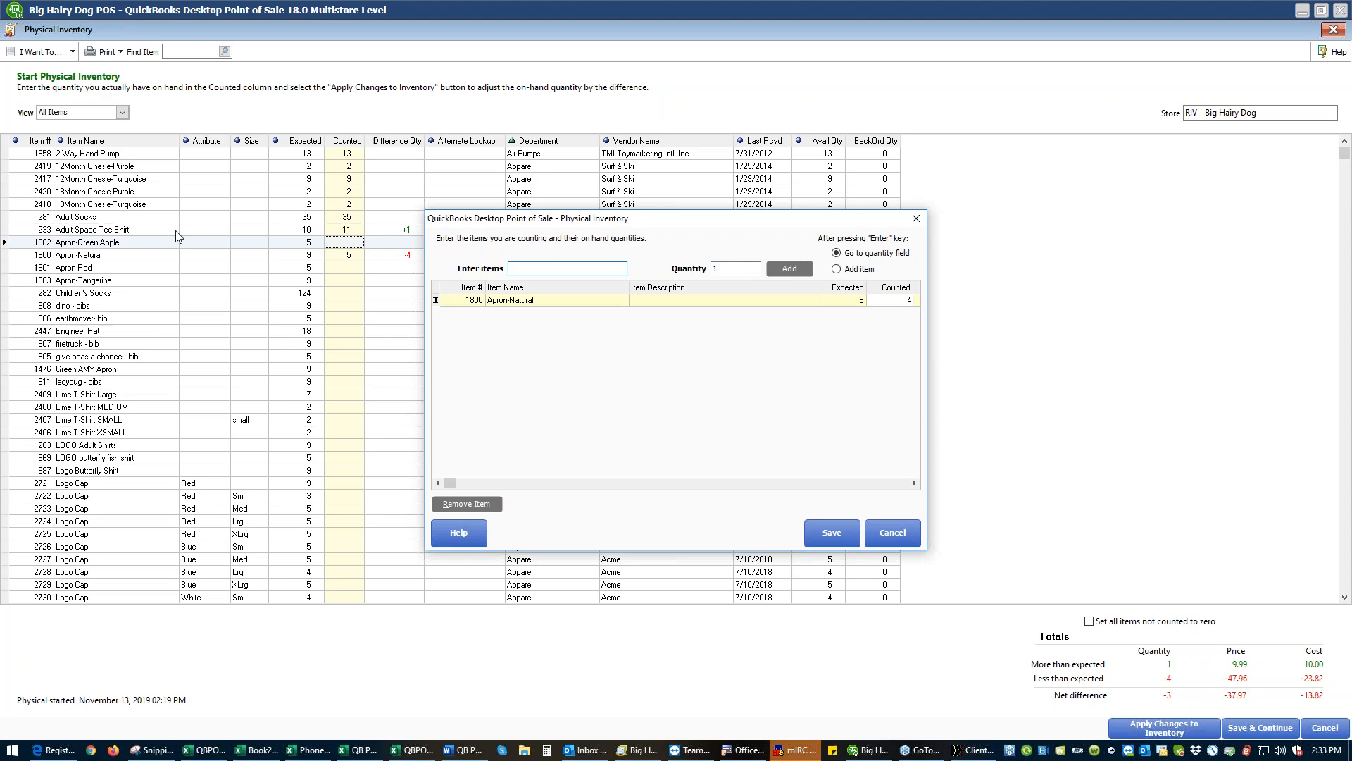
{"action": "left_click", "coordinate": [823, 533]}
{"action": "left_click", "coordinate": [346, 257]}
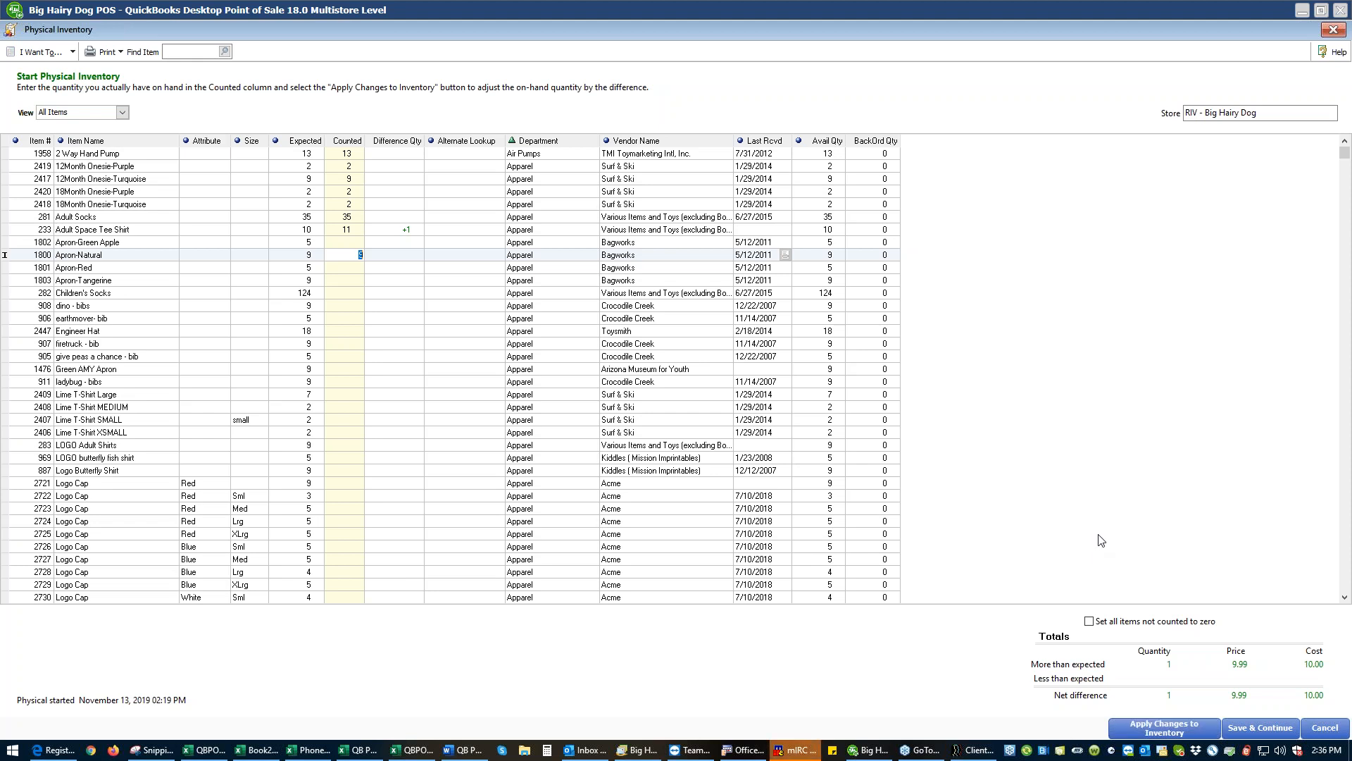
- Toggle the zeroing of uncounted items on and off, and apply the counted quantities to inventory
{"action": "left_click", "coordinate": [1089, 622]}
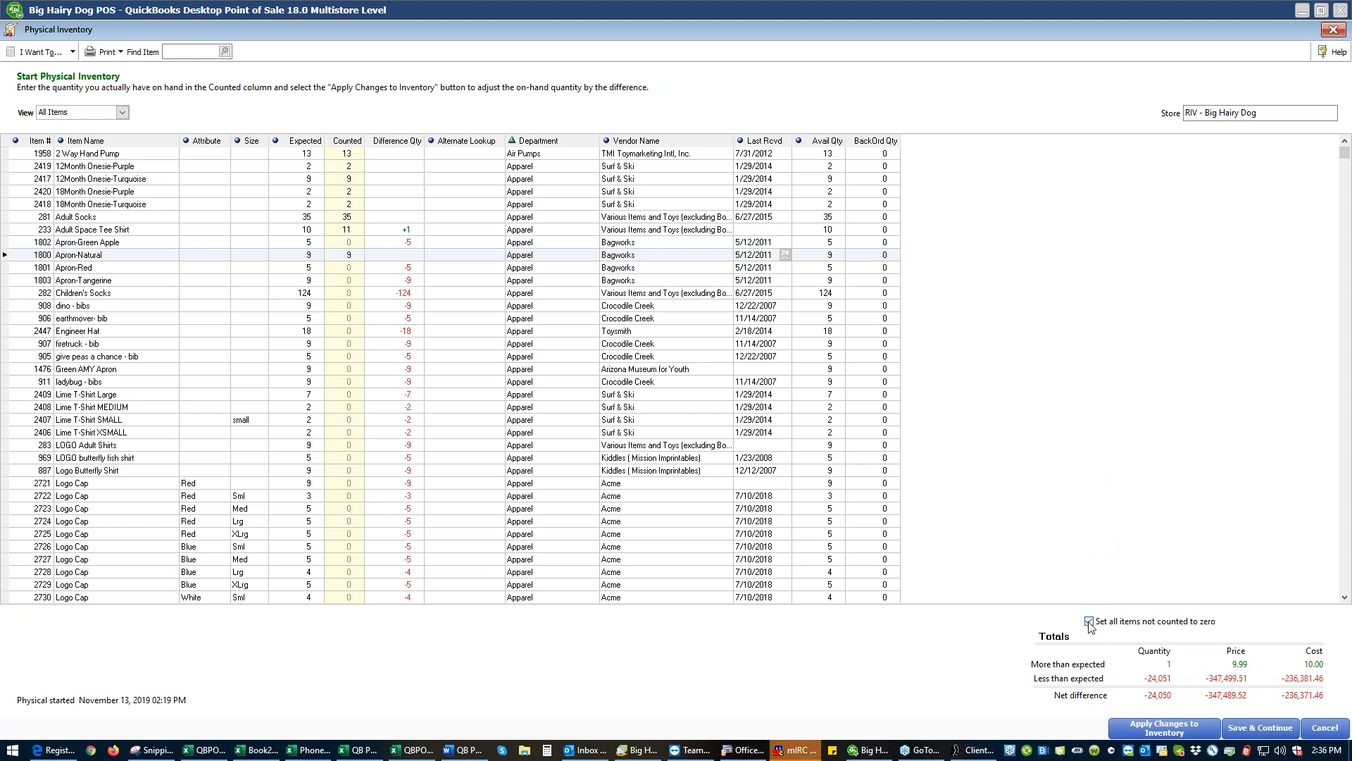
{"action": "left_click", "coordinate": [1089, 621]}
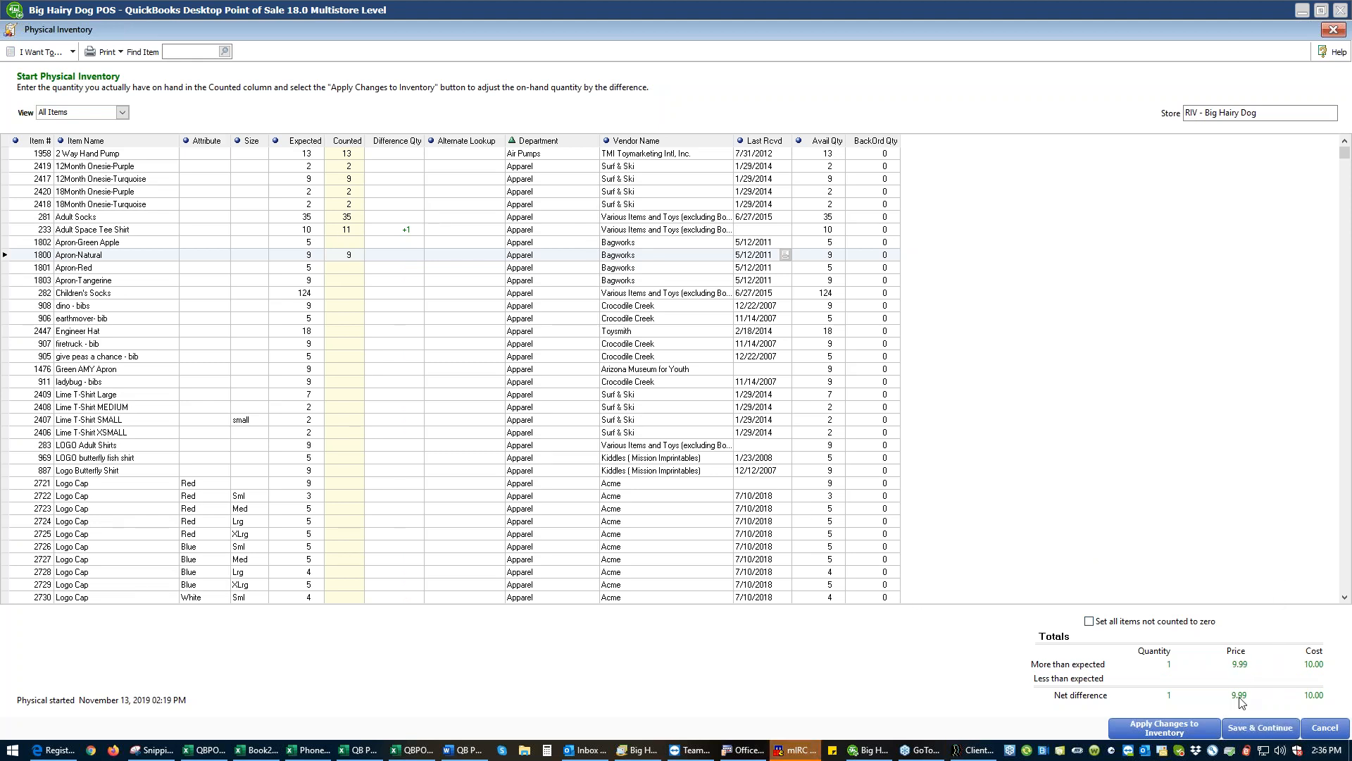
{"action": "left_click", "coordinate": [1142, 732]}
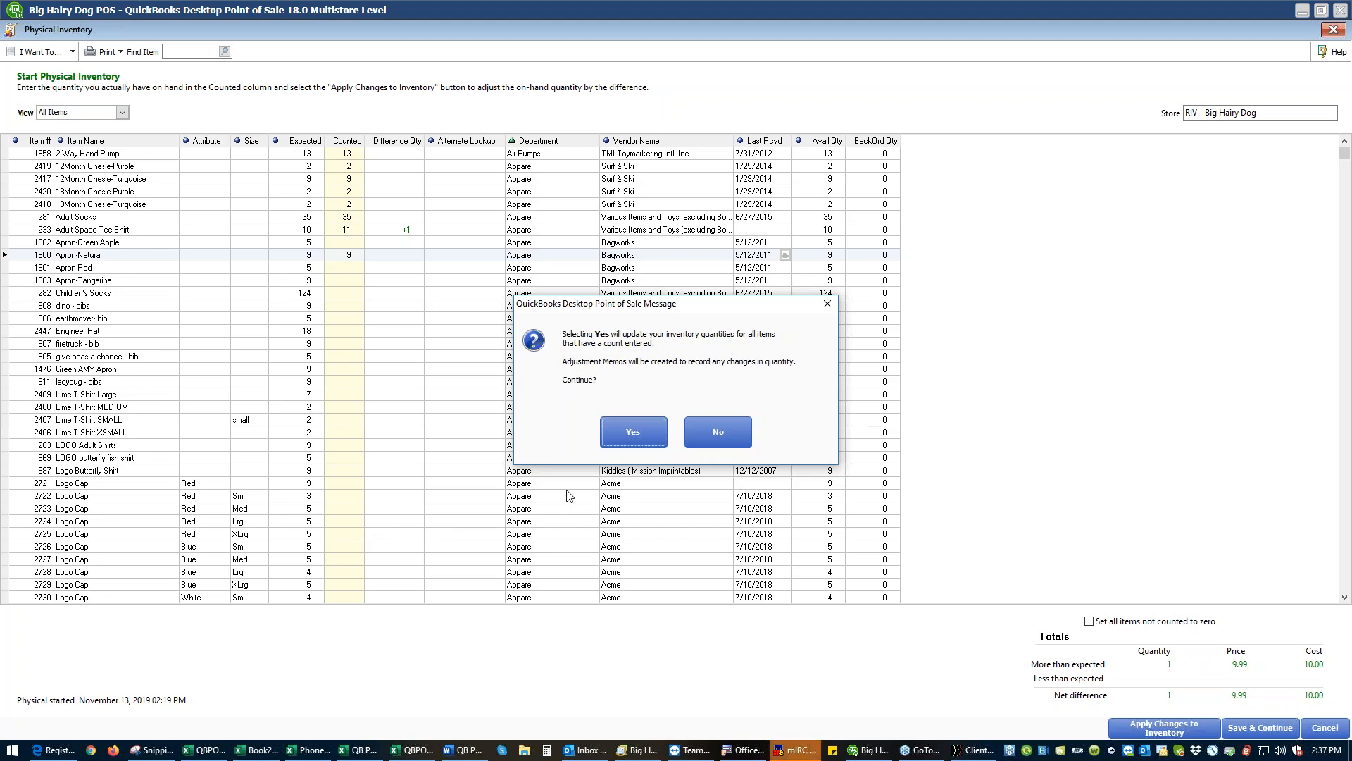
{"action": "left_click", "coordinate": [626, 440]}
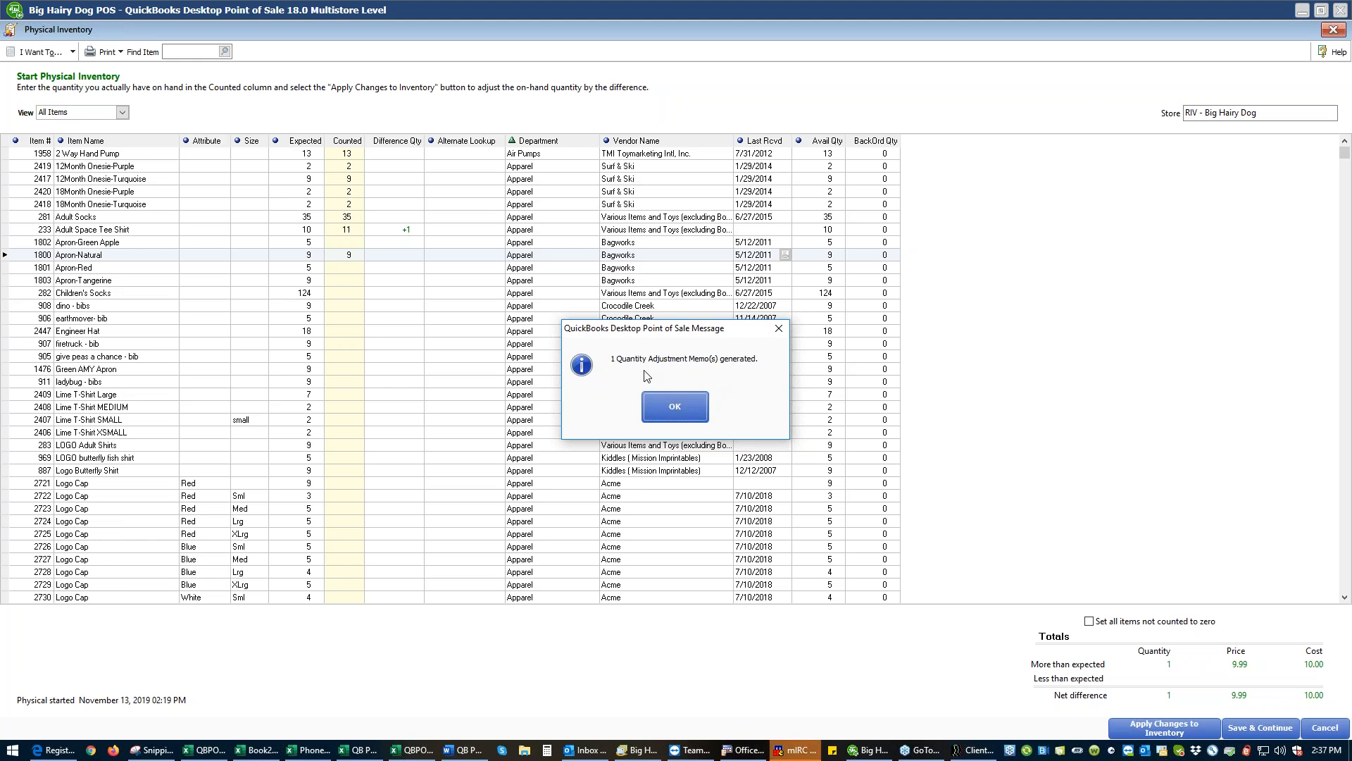
{"action": "left_click", "coordinate": [682, 405]}
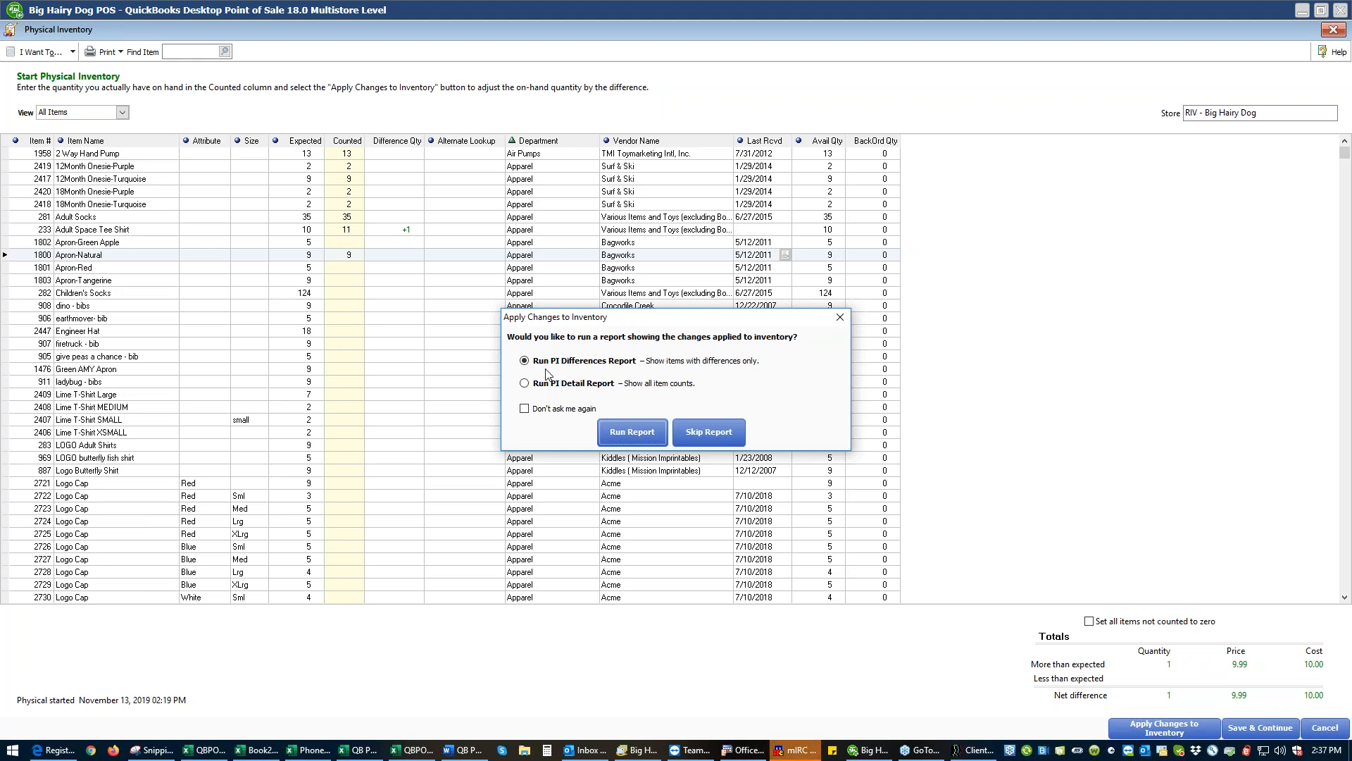
- Run the PI Detail Report, preview it enlarged to 150%, and close the preview
{"action": "left_click", "coordinate": [525, 384]}
{"action": "left_click", "coordinate": [624, 431]}
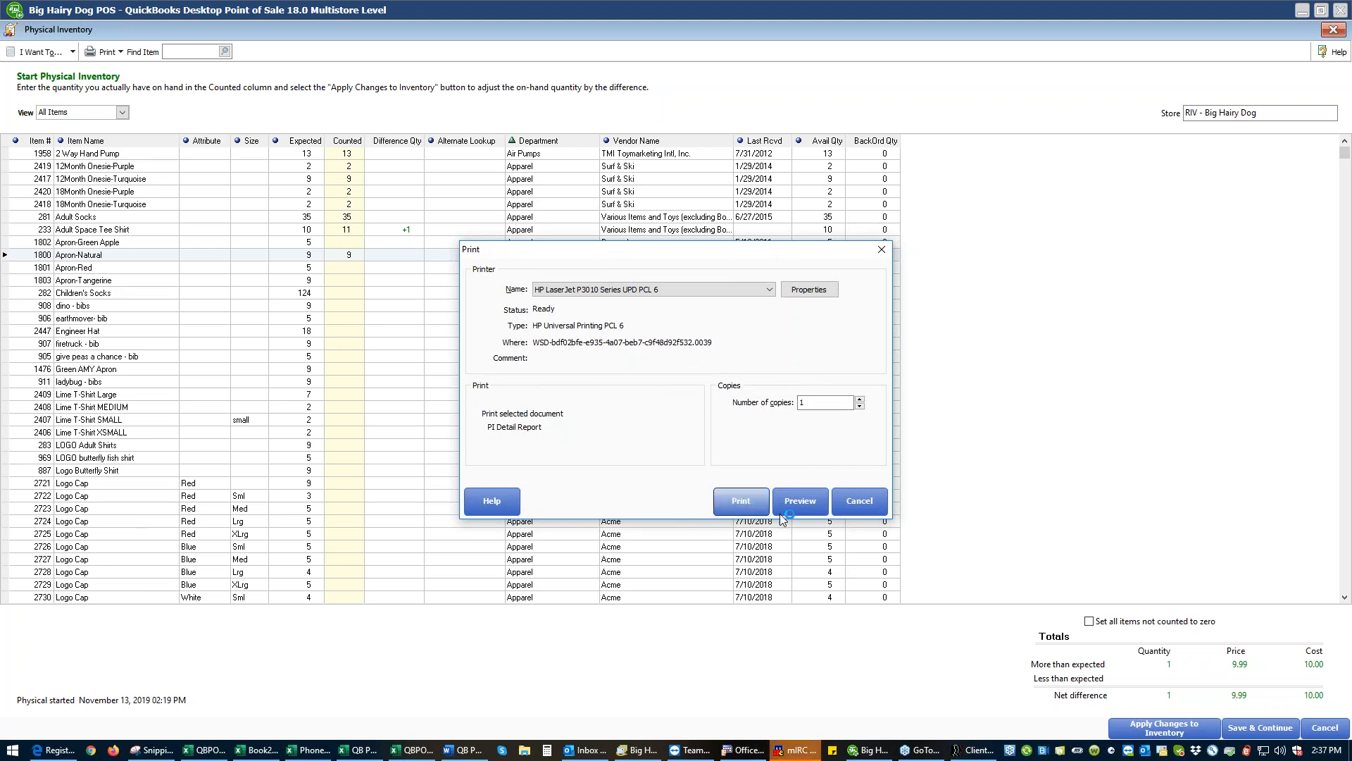
{"action": "left_click", "coordinate": [805, 507]}
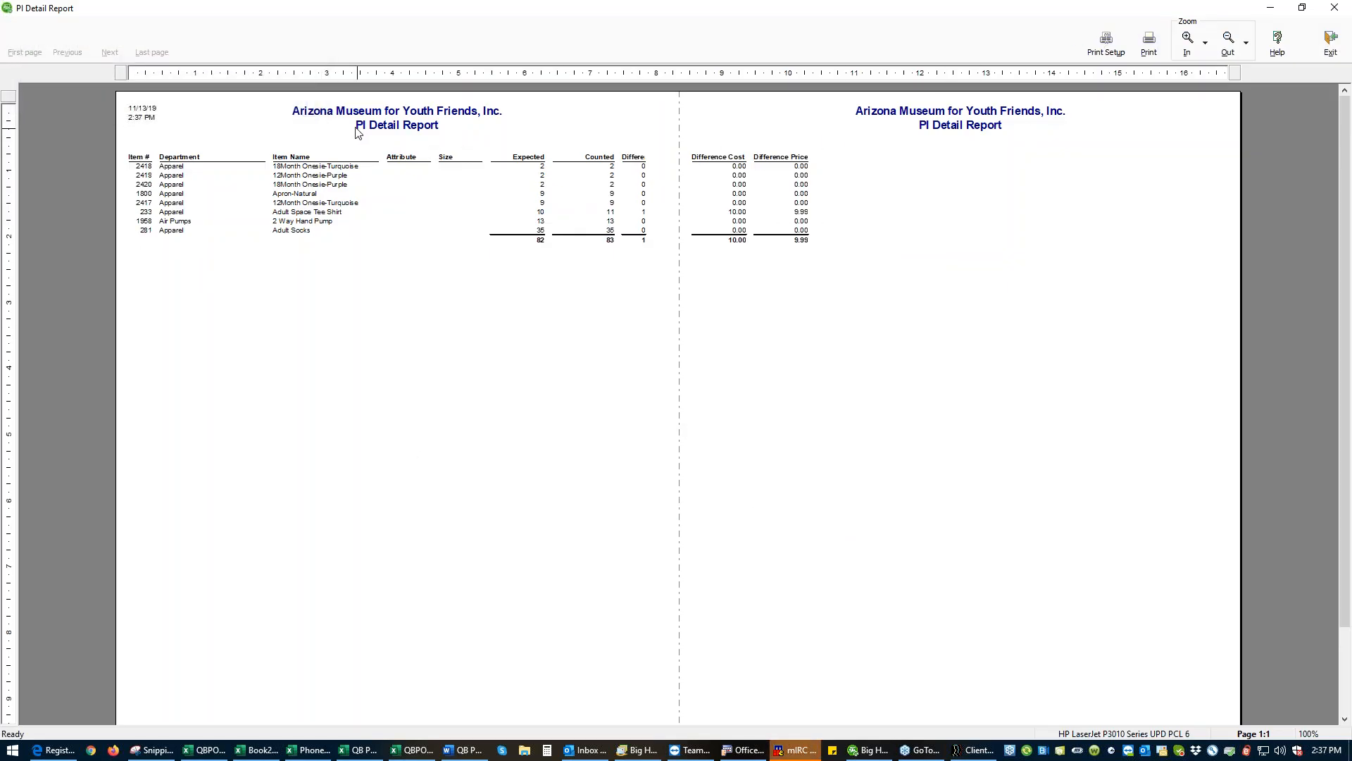
{"action": "left_click", "coordinate": [1193, 42]}
{"action": "left_click", "coordinate": [1193, 41]}
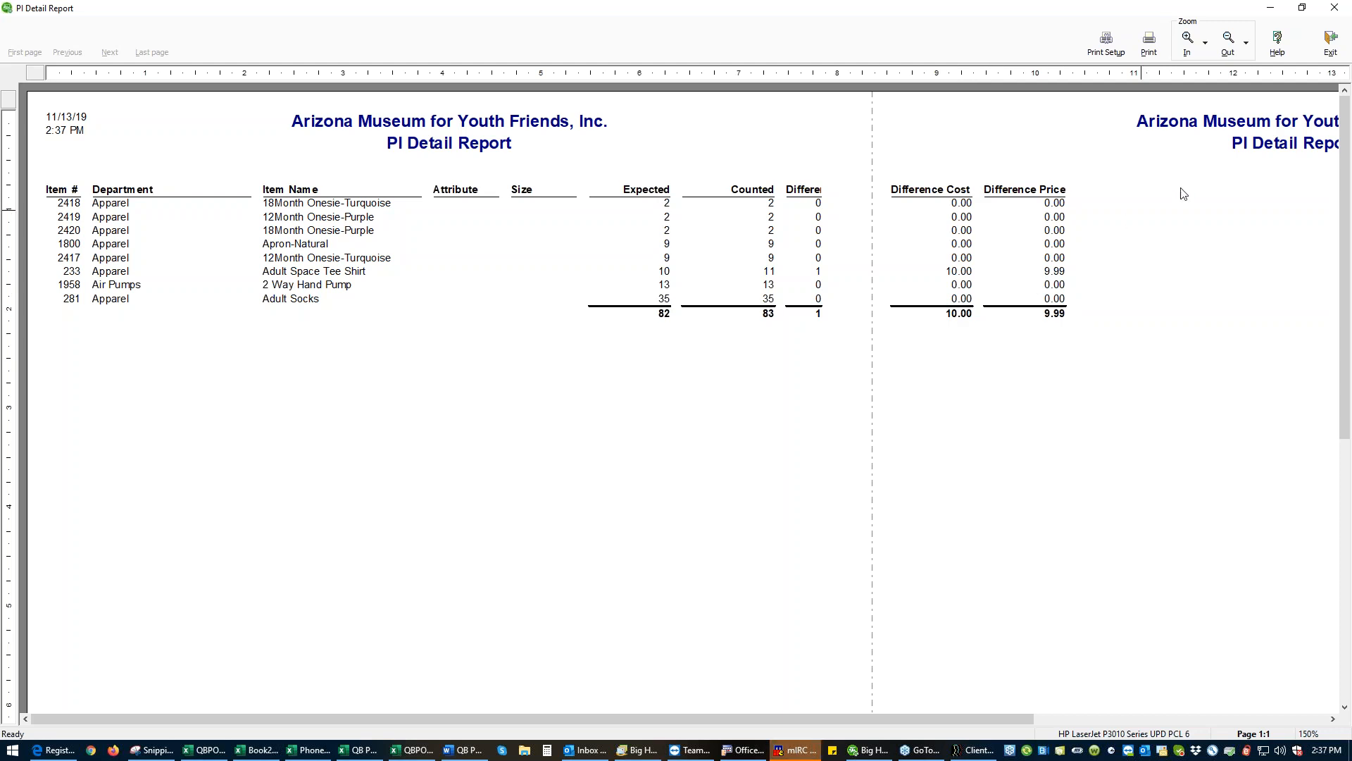
{"action": "left_click", "coordinate": [1329, 43]}
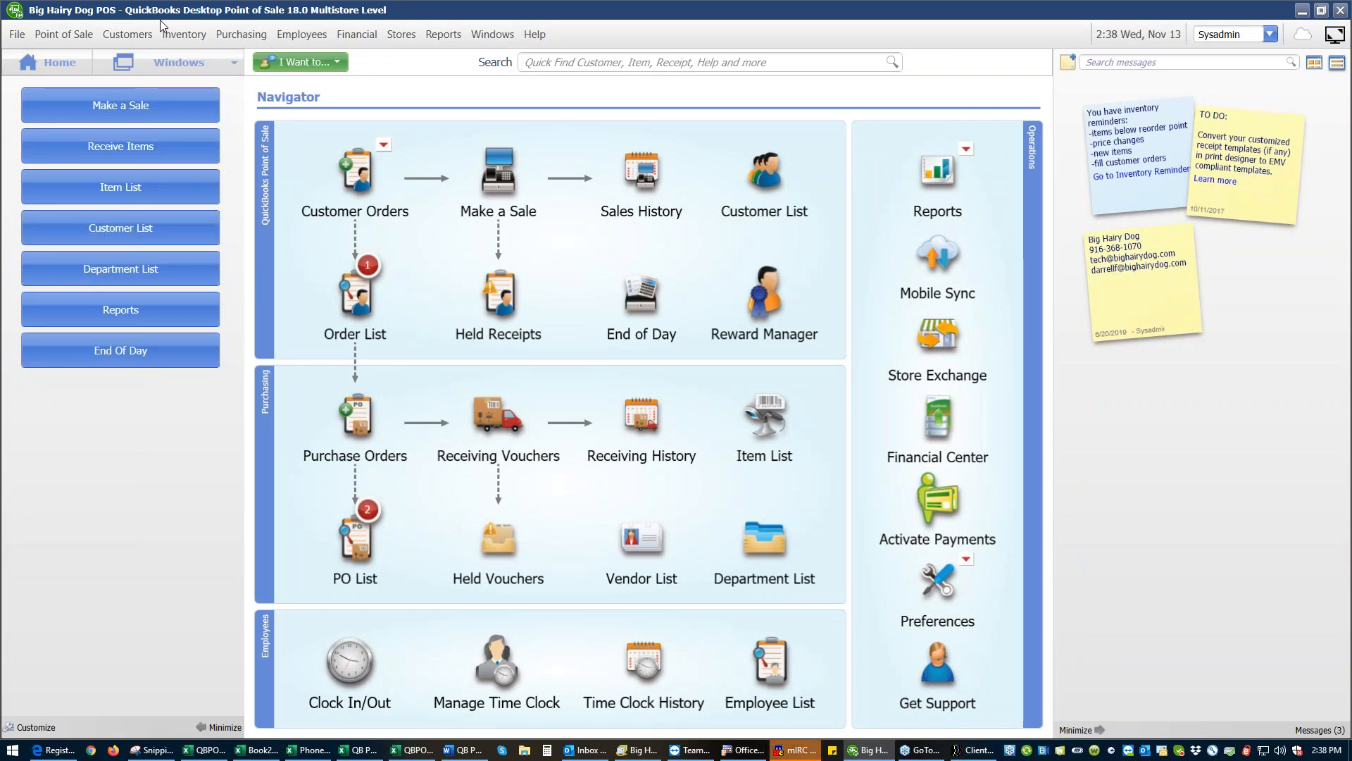
- Start a new physical inventory for the RIV - Big Hairy Dog store and set the Apron-Natural counted quantity to 9
{"action": "left_click", "coordinate": [185, 35]}
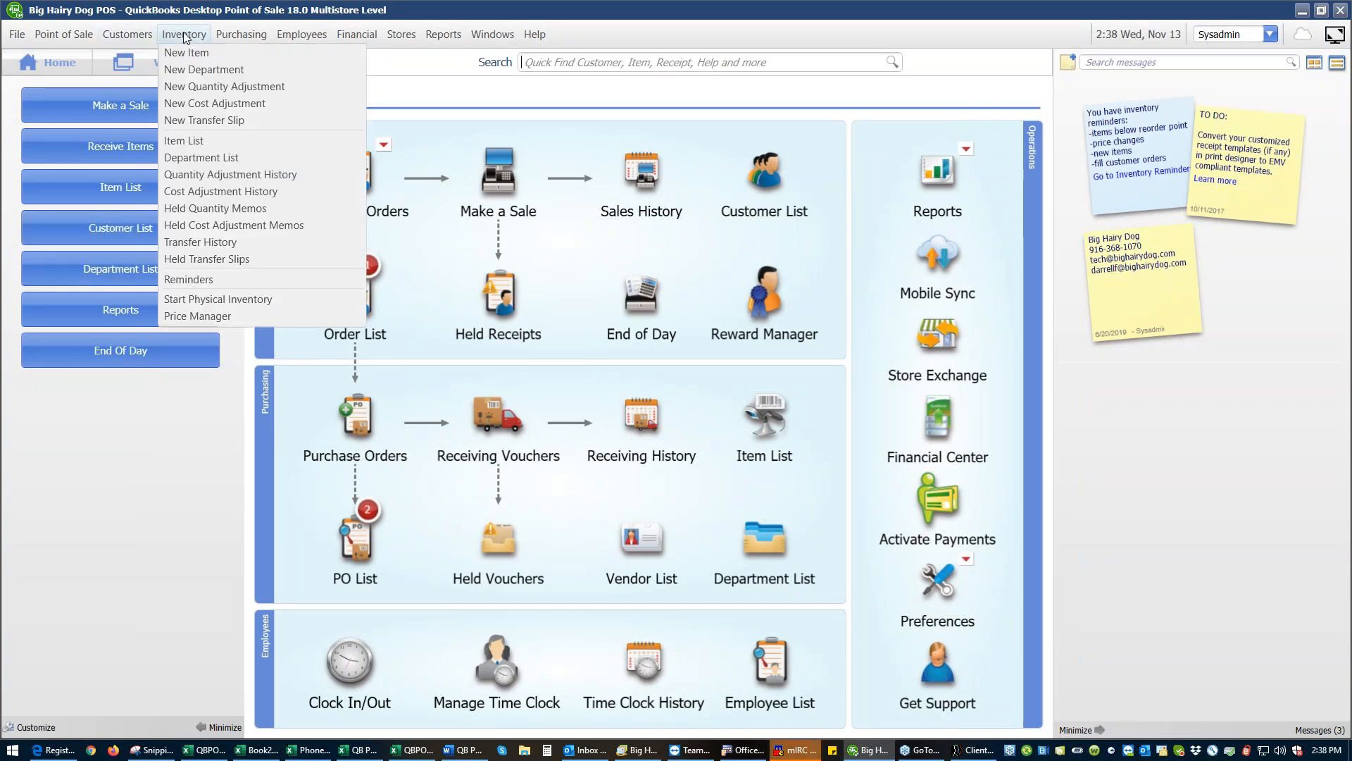
{"action": "left_click", "coordinate": [209, 300]}
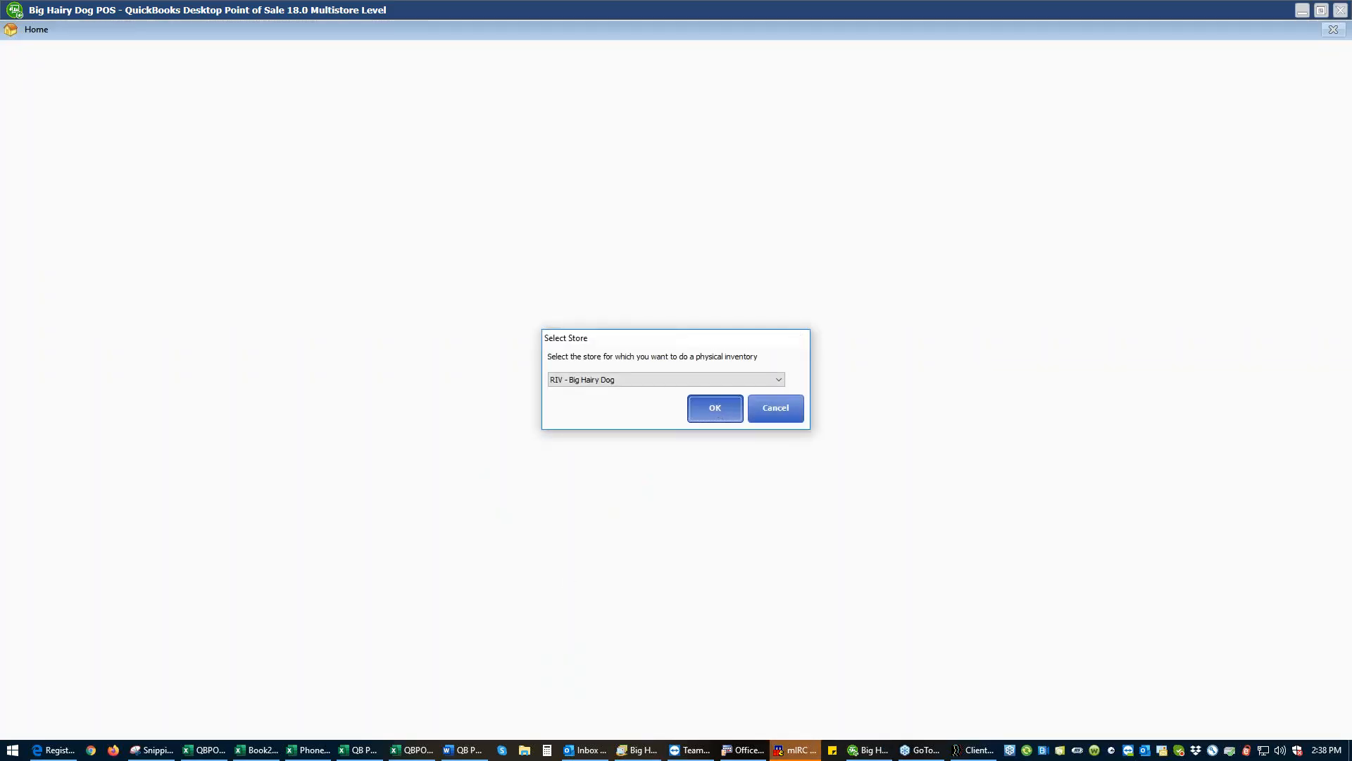
{"action": "left_click", "coordinate": [717, 409]}
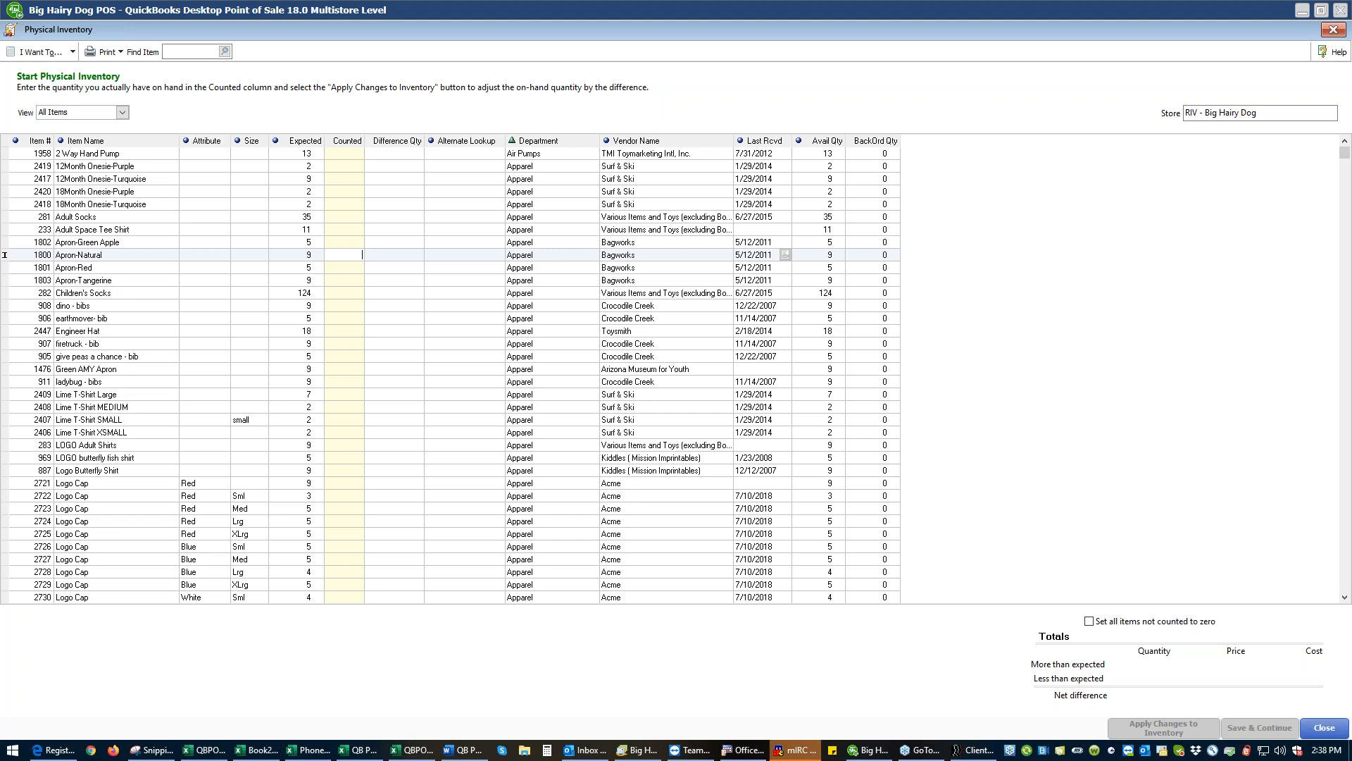
- Close the new physical inventory and save its pending changes
{"action": "left_click", "coordinate": [1324, 730]}
{"action": "left_click", "coordinate": [1322, 732]}
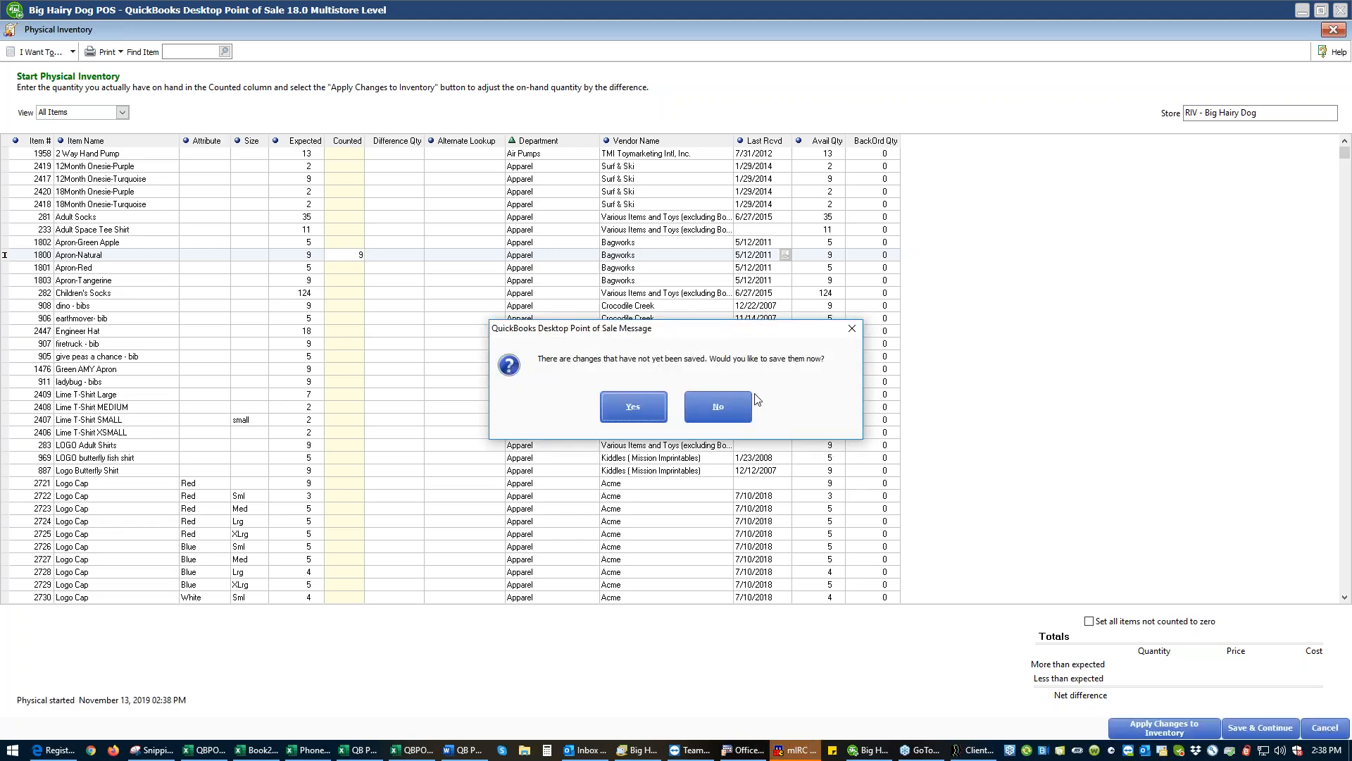
{"action": "left_click", "coordinate": [637, 405]}
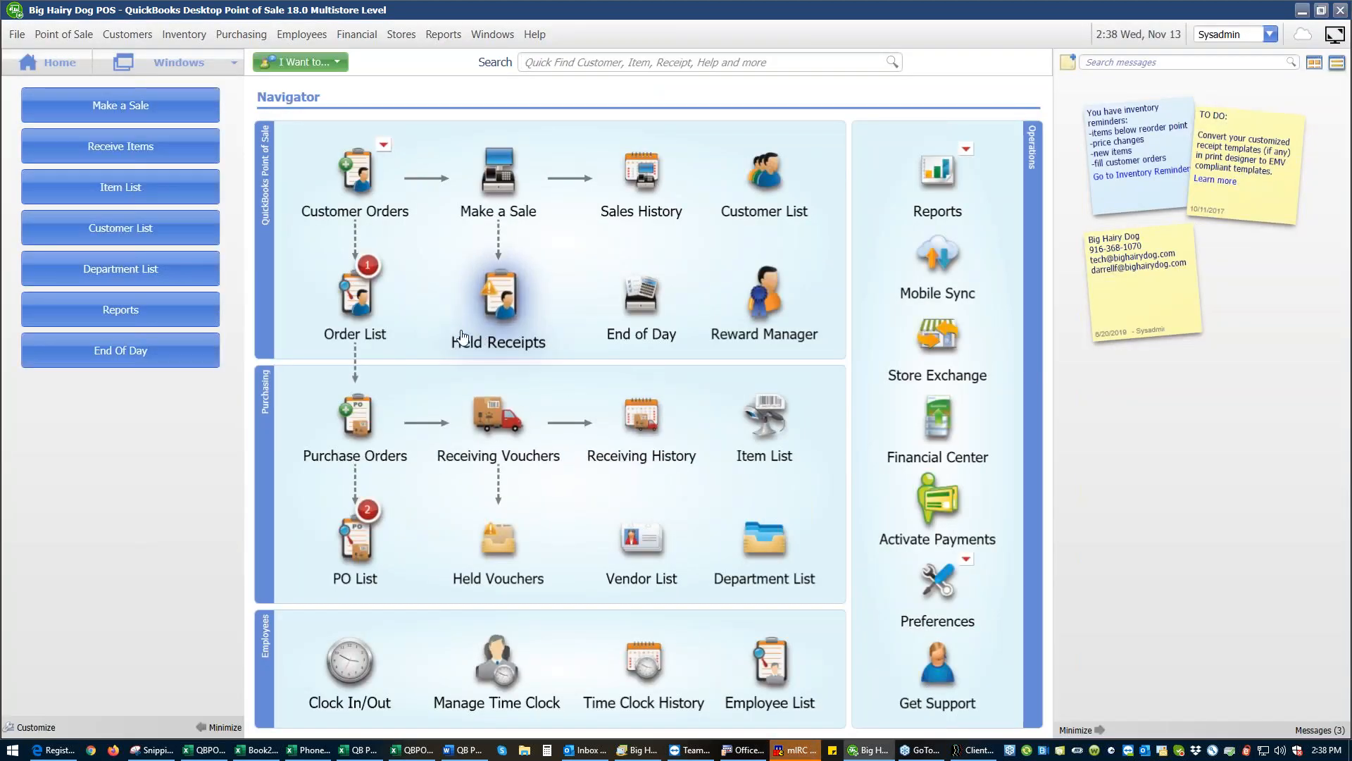
- Start a sales receipt and add item 1800 (Apron-Natural) to it
{"action": "left_click", "coordinate": [491, 179]}
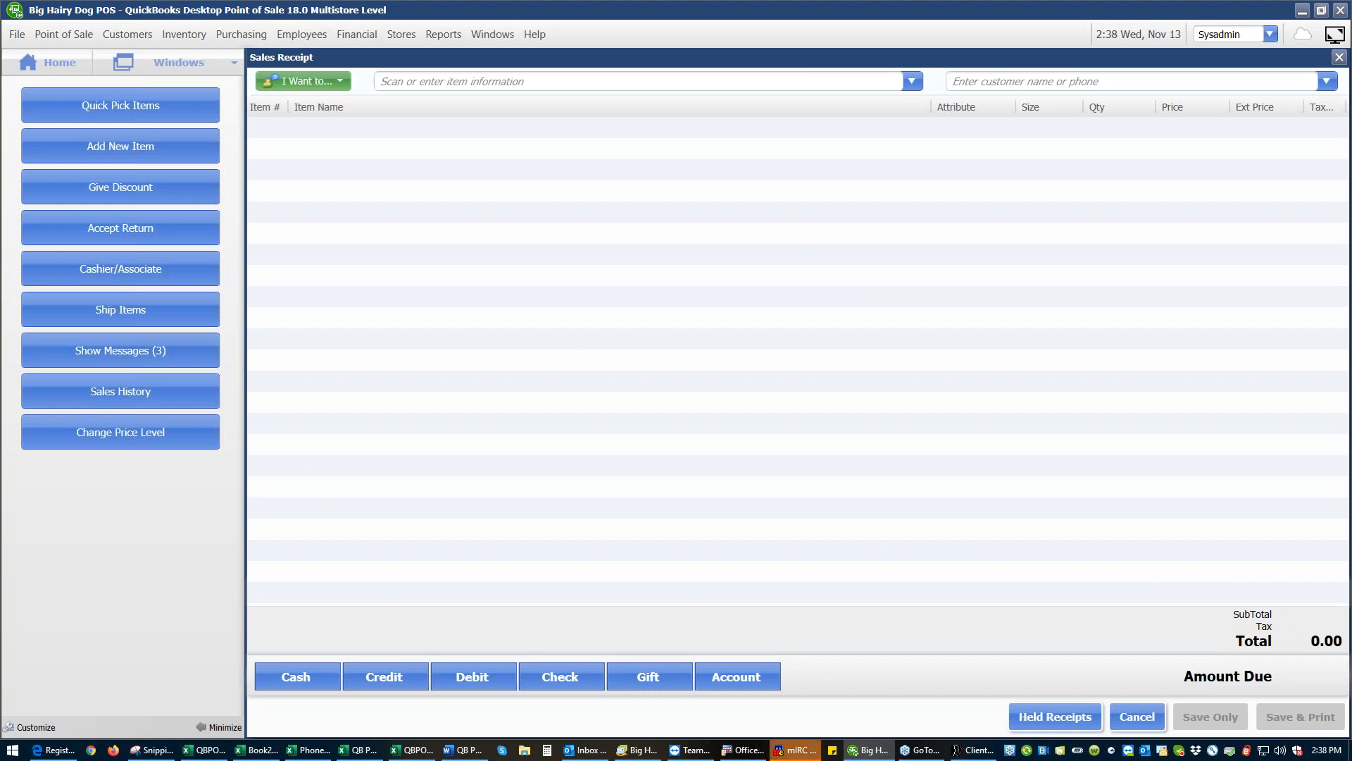
{"action": "type", "text": "1800"}
{"action": "key", "text": "Return"}
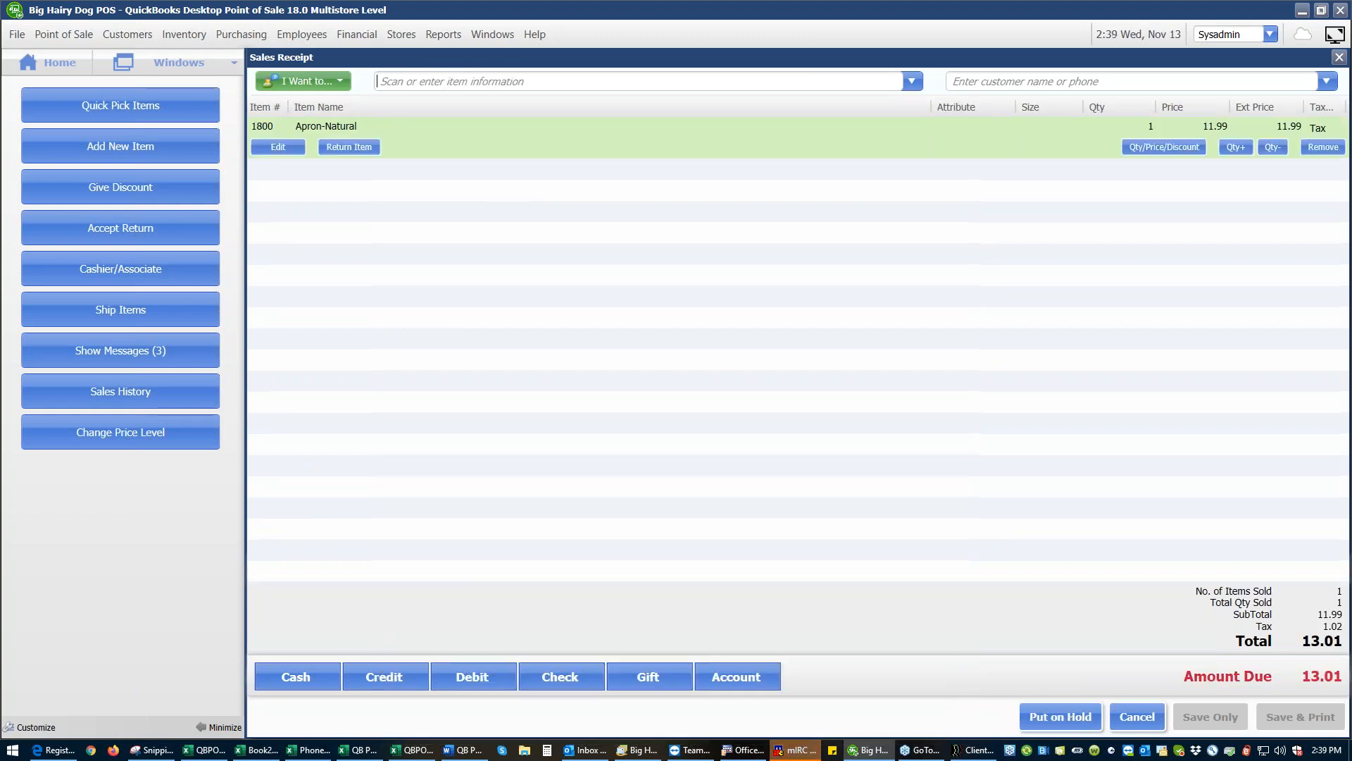
- Take cash payment of 13.01 for the Apron-Natural receipt, save it without printing, and close the blank new receipt
{"action": "left_click", "coordinate": [302, 676]}
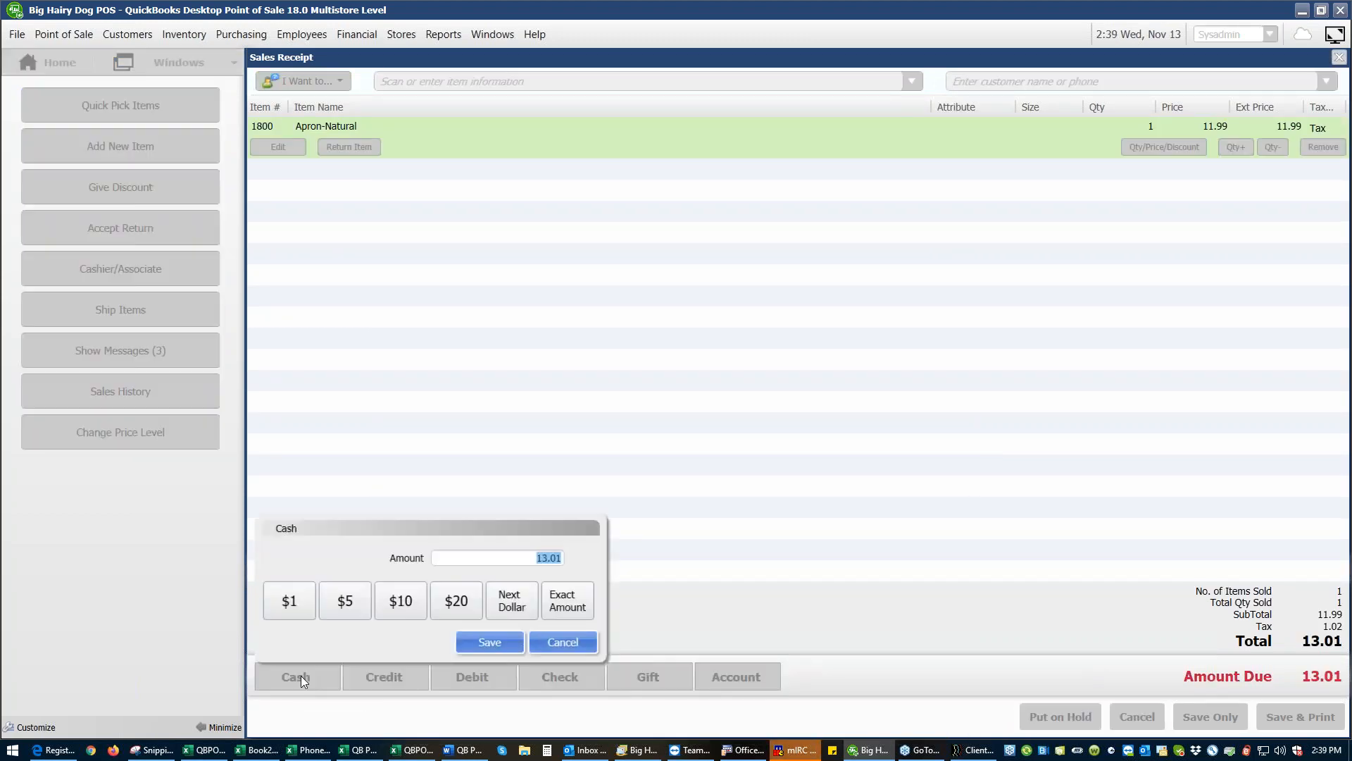
{"action": "left_click", "coordinate": [497, 639]}
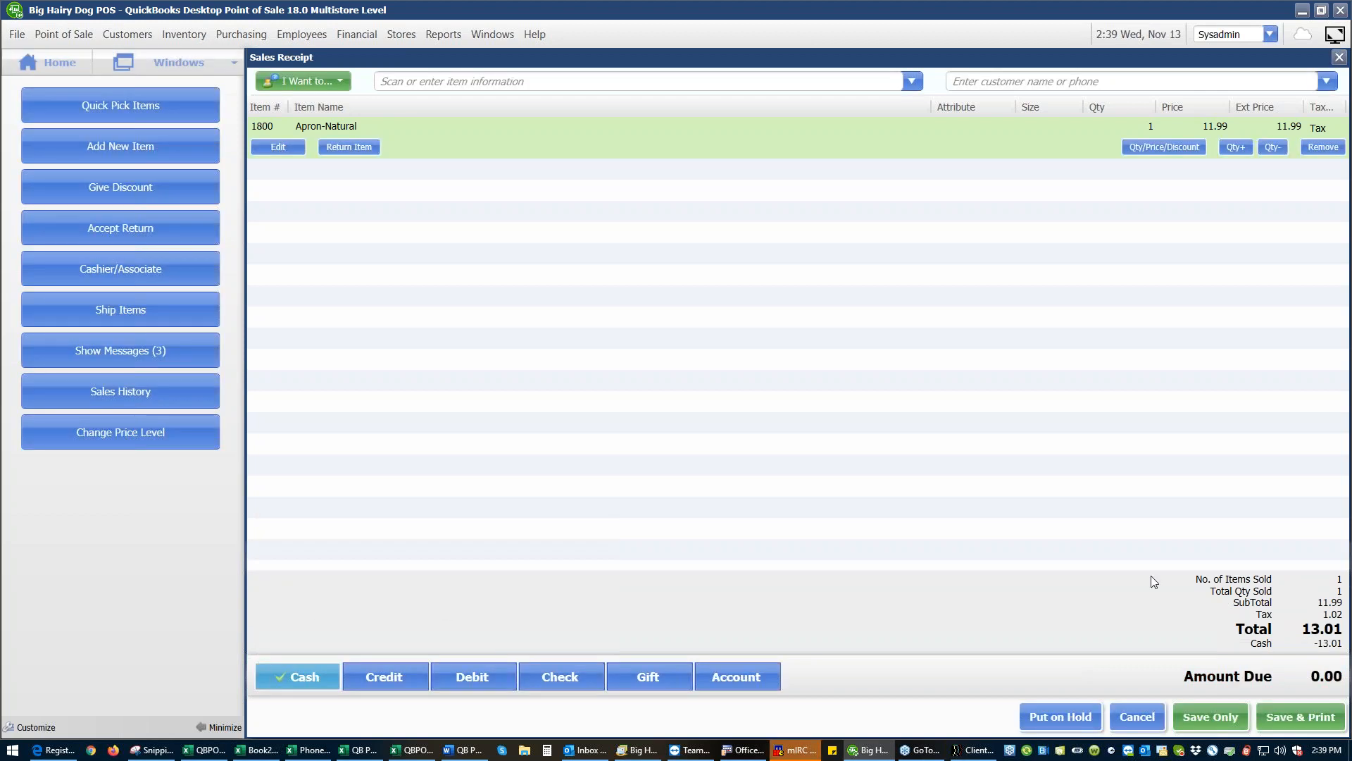
{"action": "left_click", "coordinate": [1218, 719]}
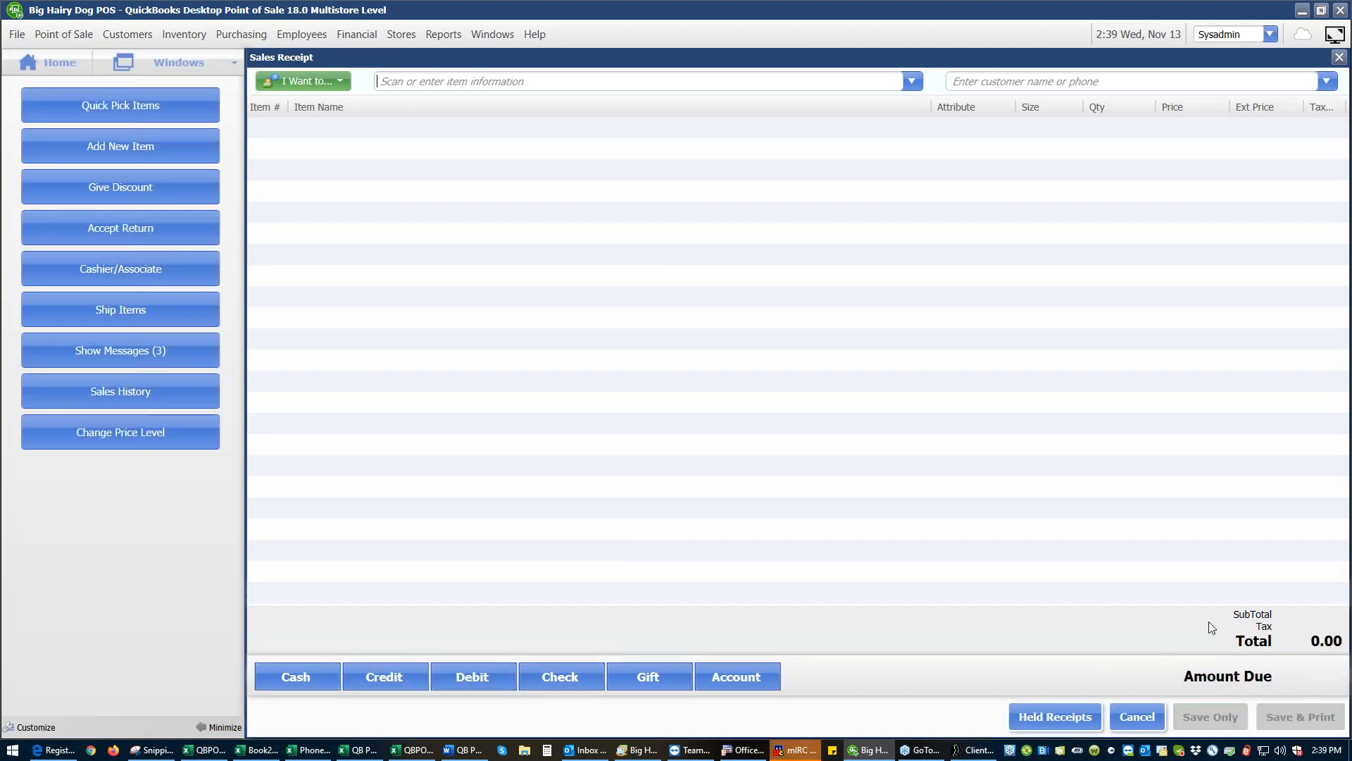
{"action": "left_click", "coordinate": [1148, 712]}
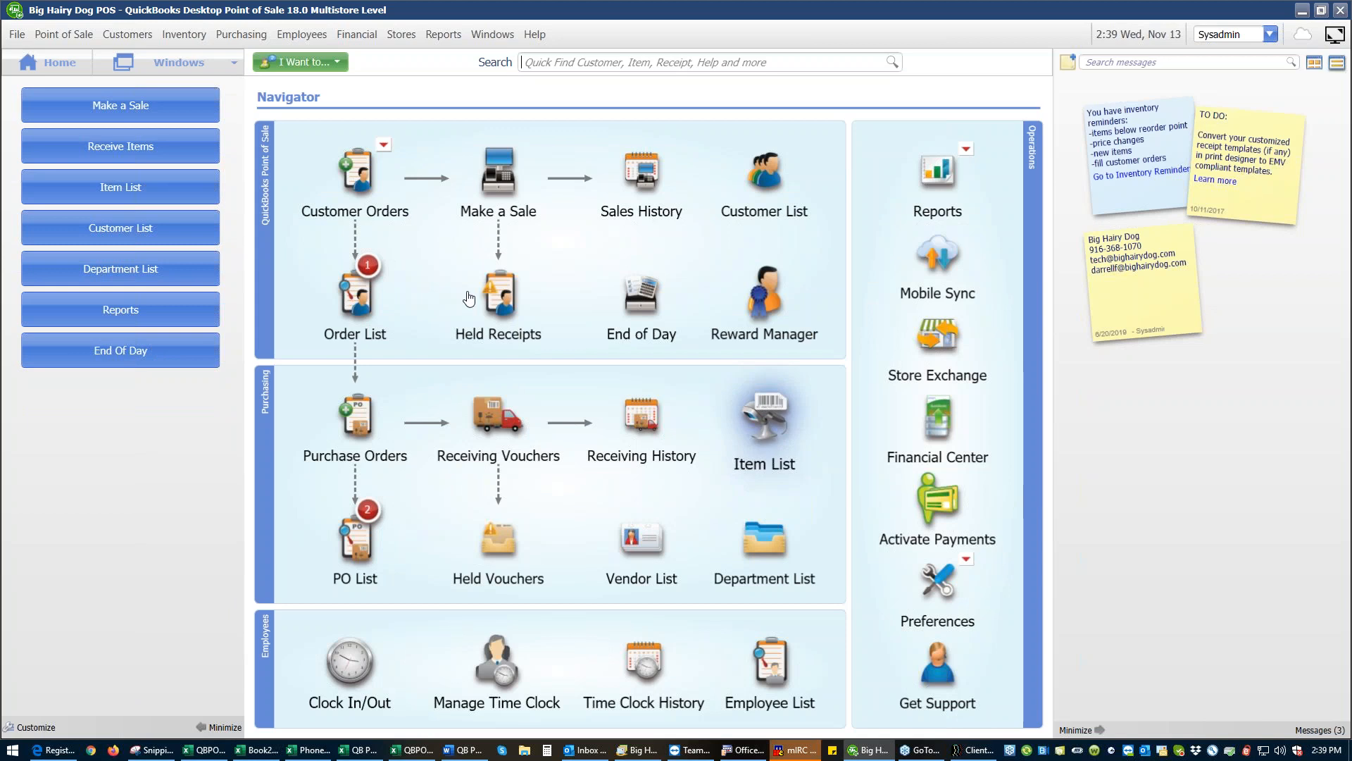
- Reopen the physical inventory in progress and show only the items whose expected quantity has changed
{"action": "left_click", "coordinate": [184, 33]}
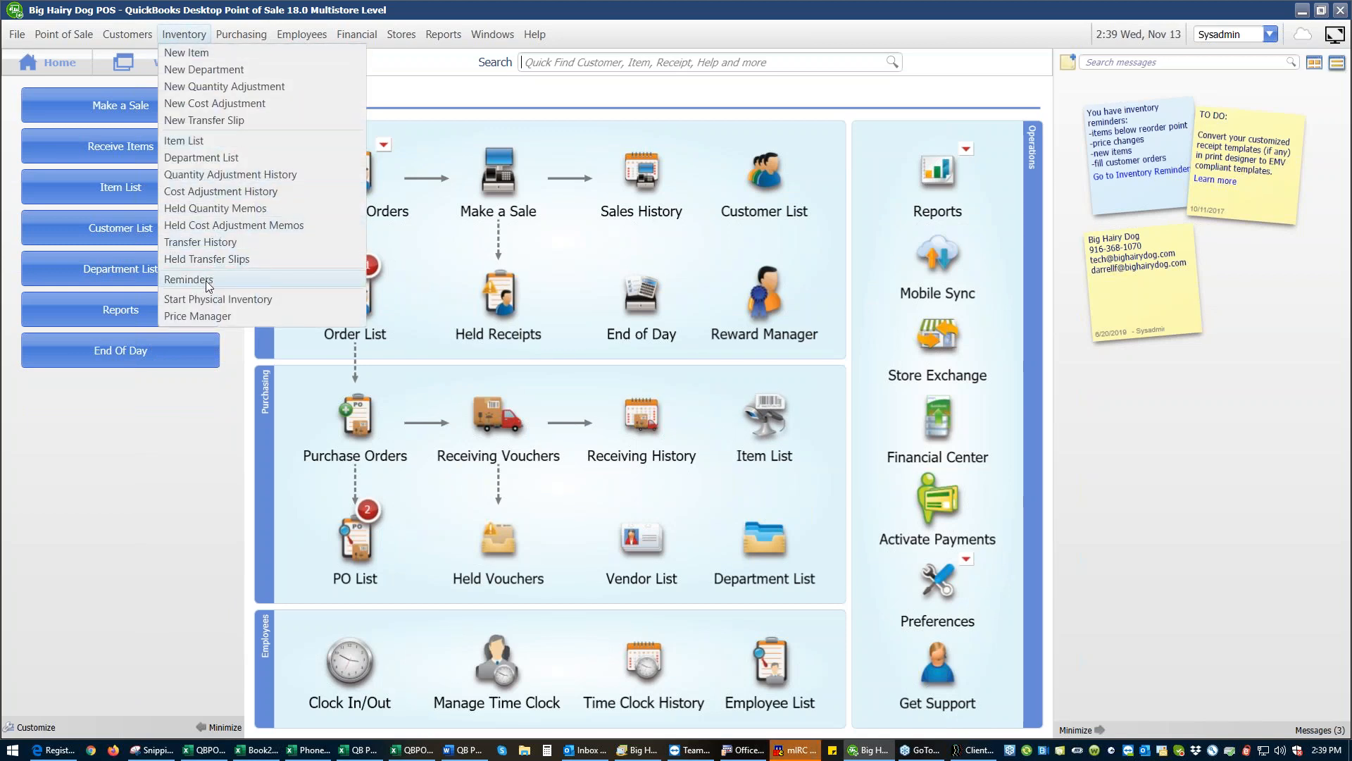
{"action": "left_click", "coordinate": [214, 302]}
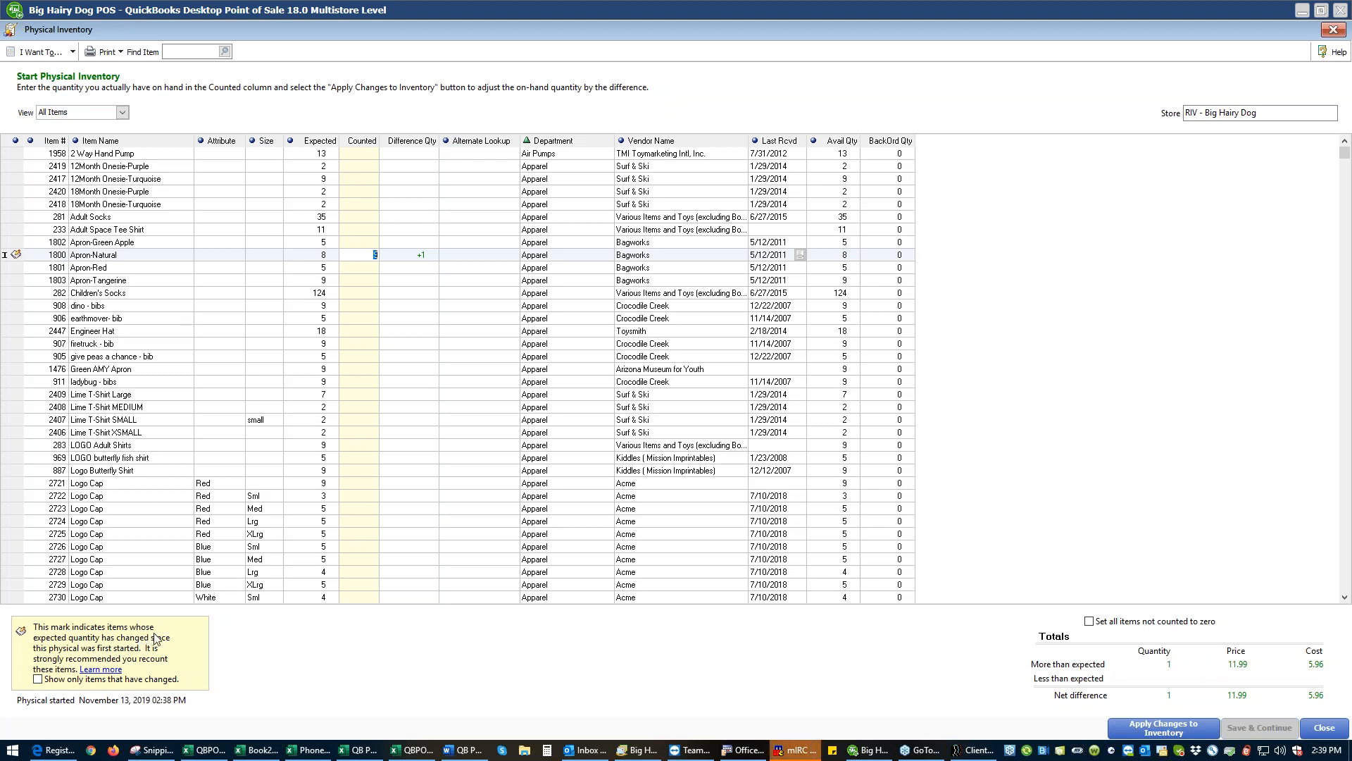
{"action": "left_click", "coordinate": [38, 679]}
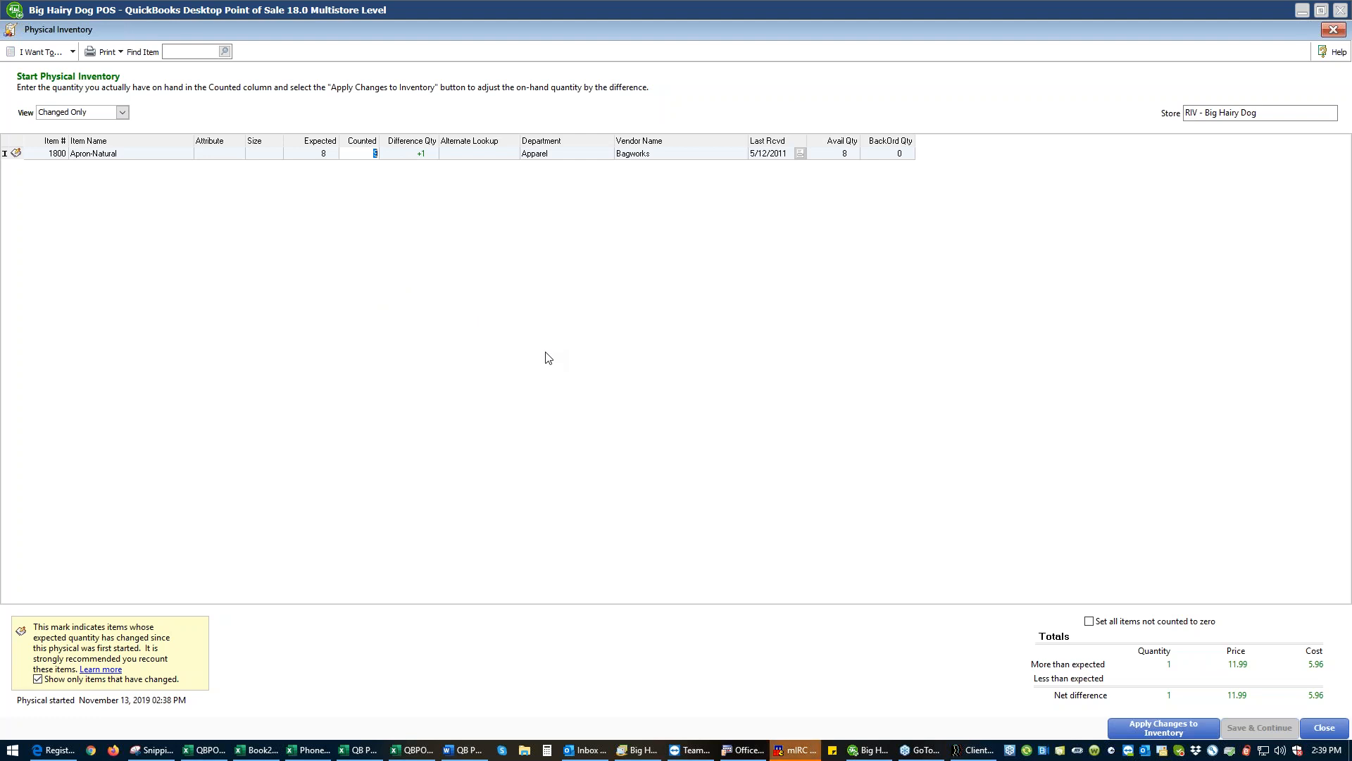
- Set the Apron-Natural counted quantity to 8, then close the physical inventory without saving the changes
{"action": "type", "text": "6"}
{"action": "left_click", "coordinate": [425, 154]}
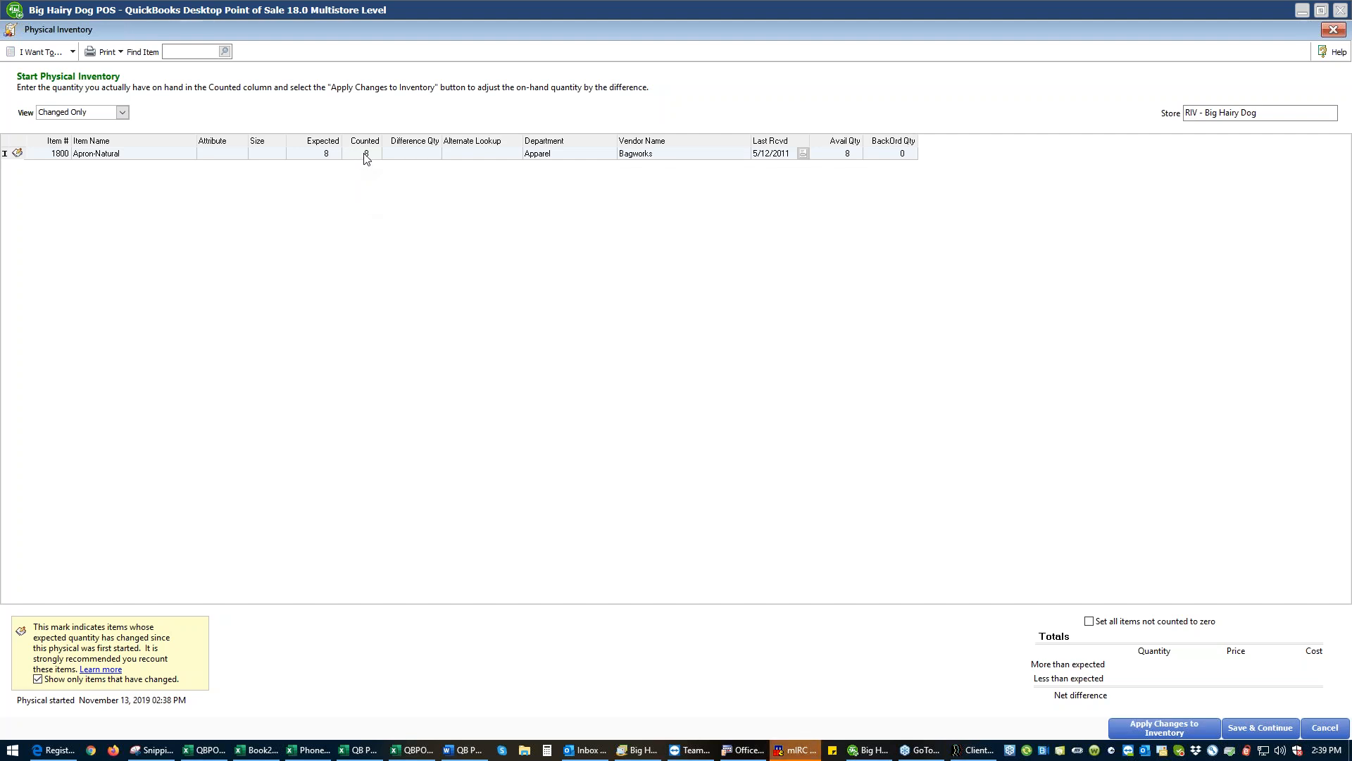
{"action": "left_click", "coordinate": [1325, 729]}
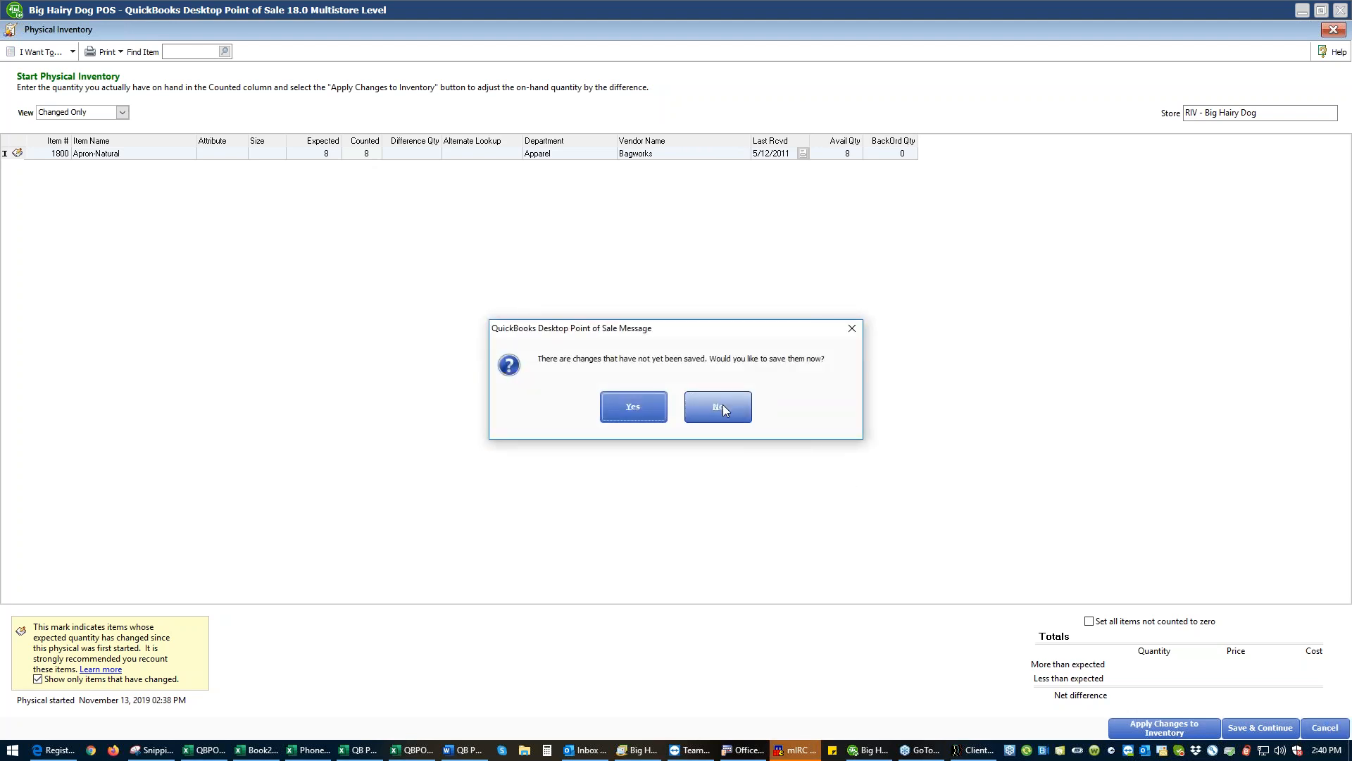
{"action": "left_click", "coordinate": [723, 409]}
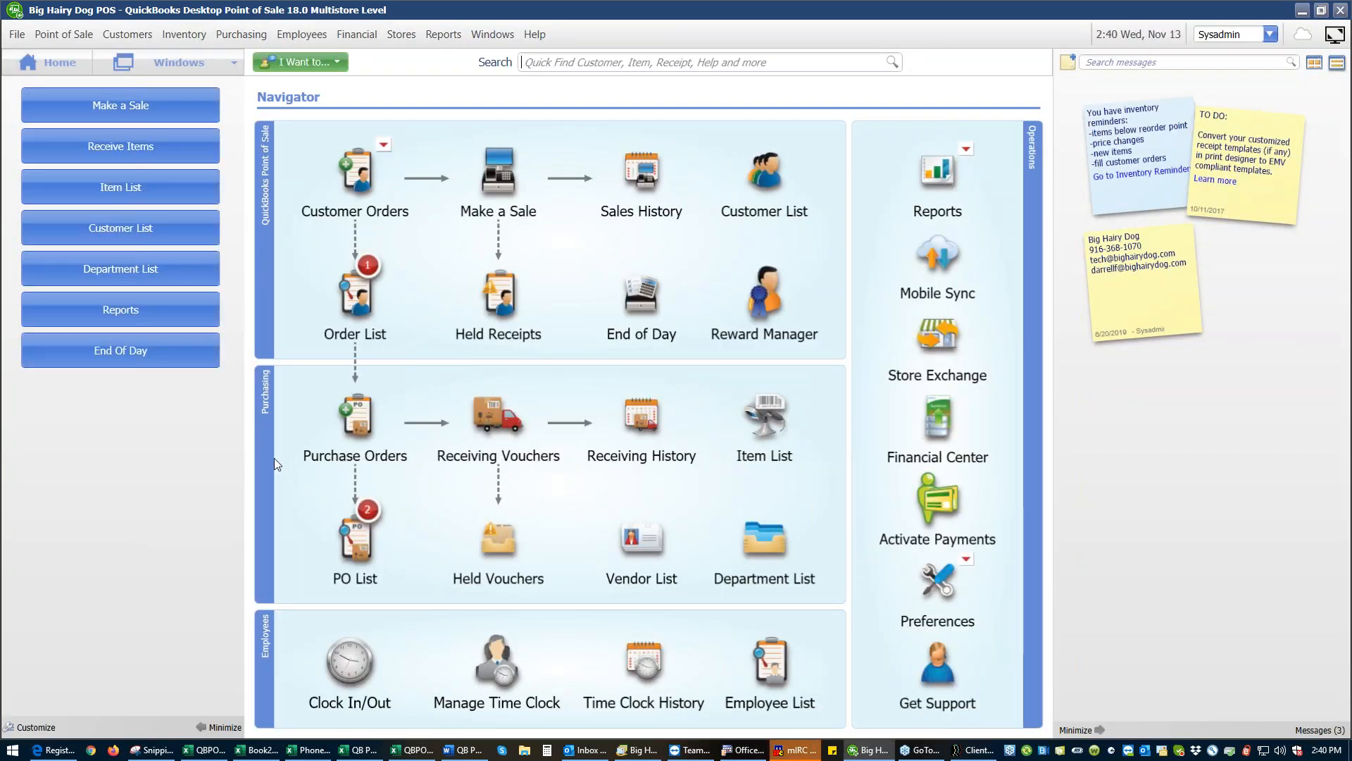